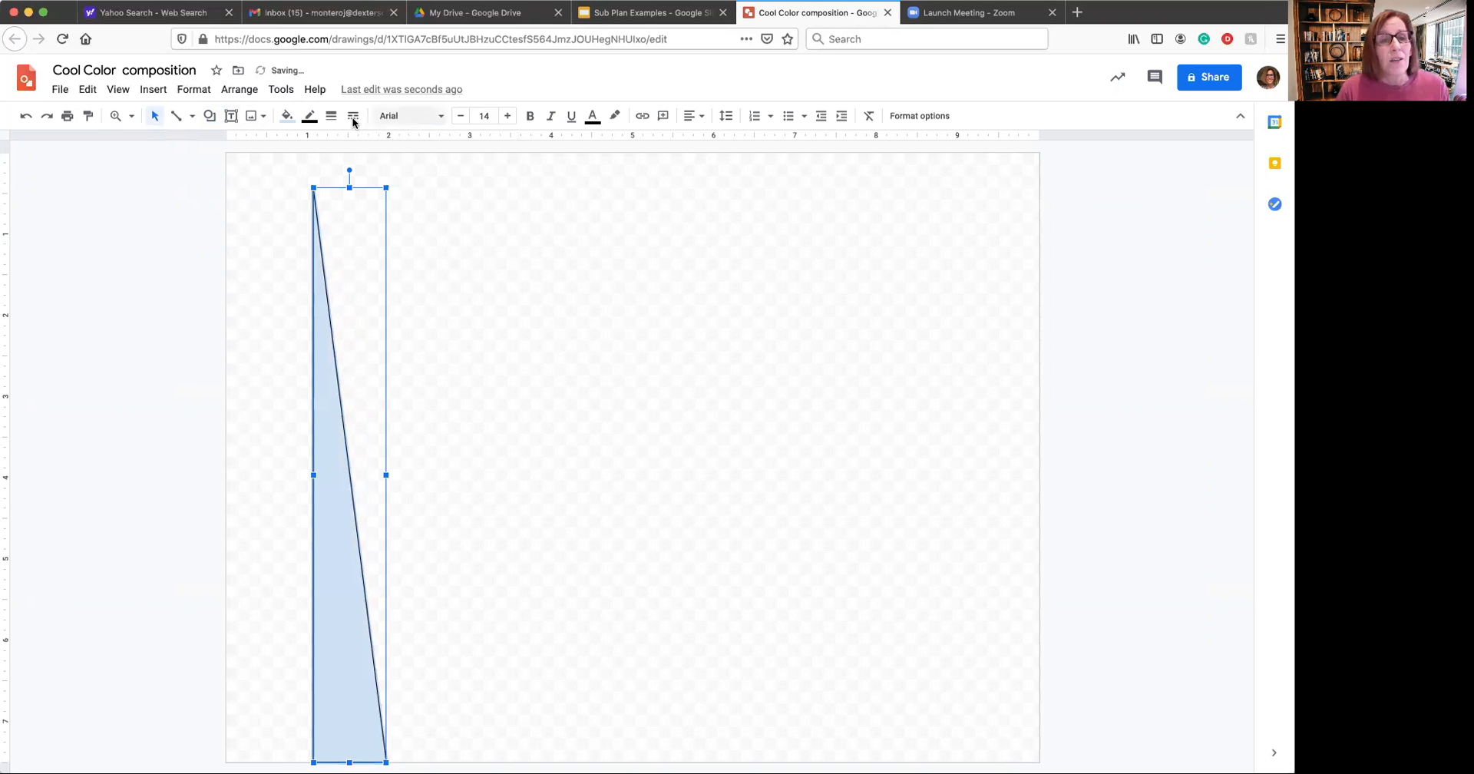
# Remove the tall triangle's outline and fill it with light cornflower blue (#a4c2f4)
pyautogui.click(308, 118)
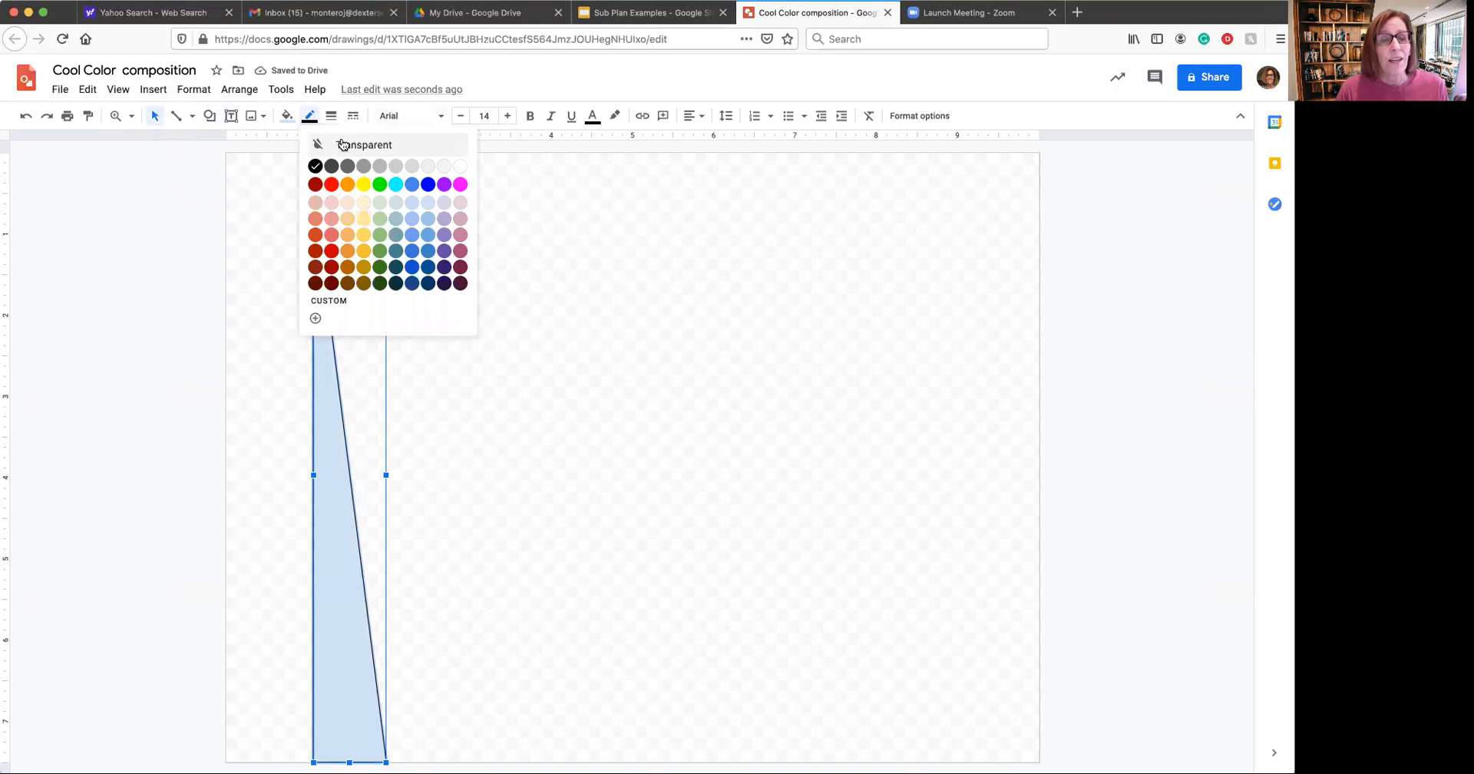
pyautogui.click(343, 144)
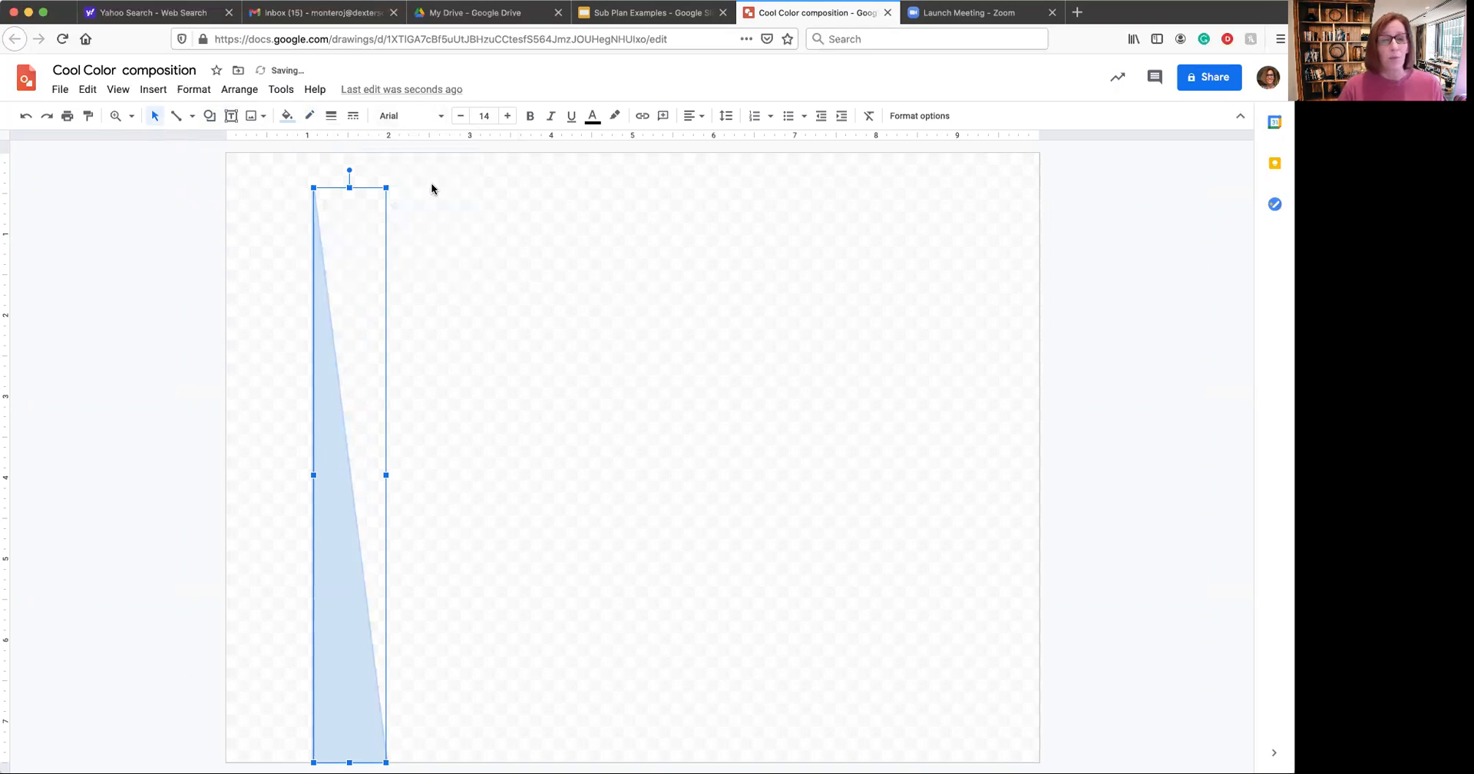
pyautogui.click(289, 118)
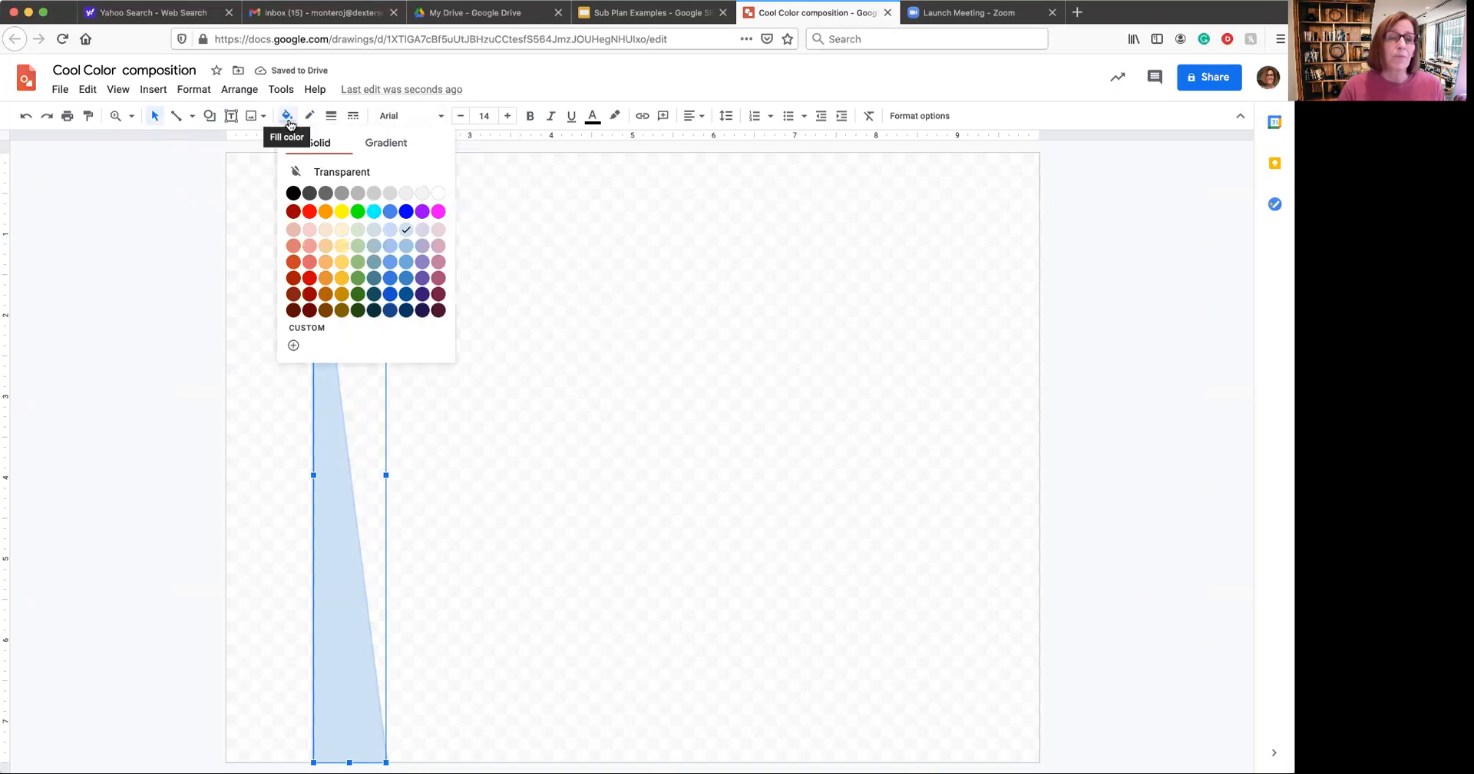
pyautogui.click(390, 246)
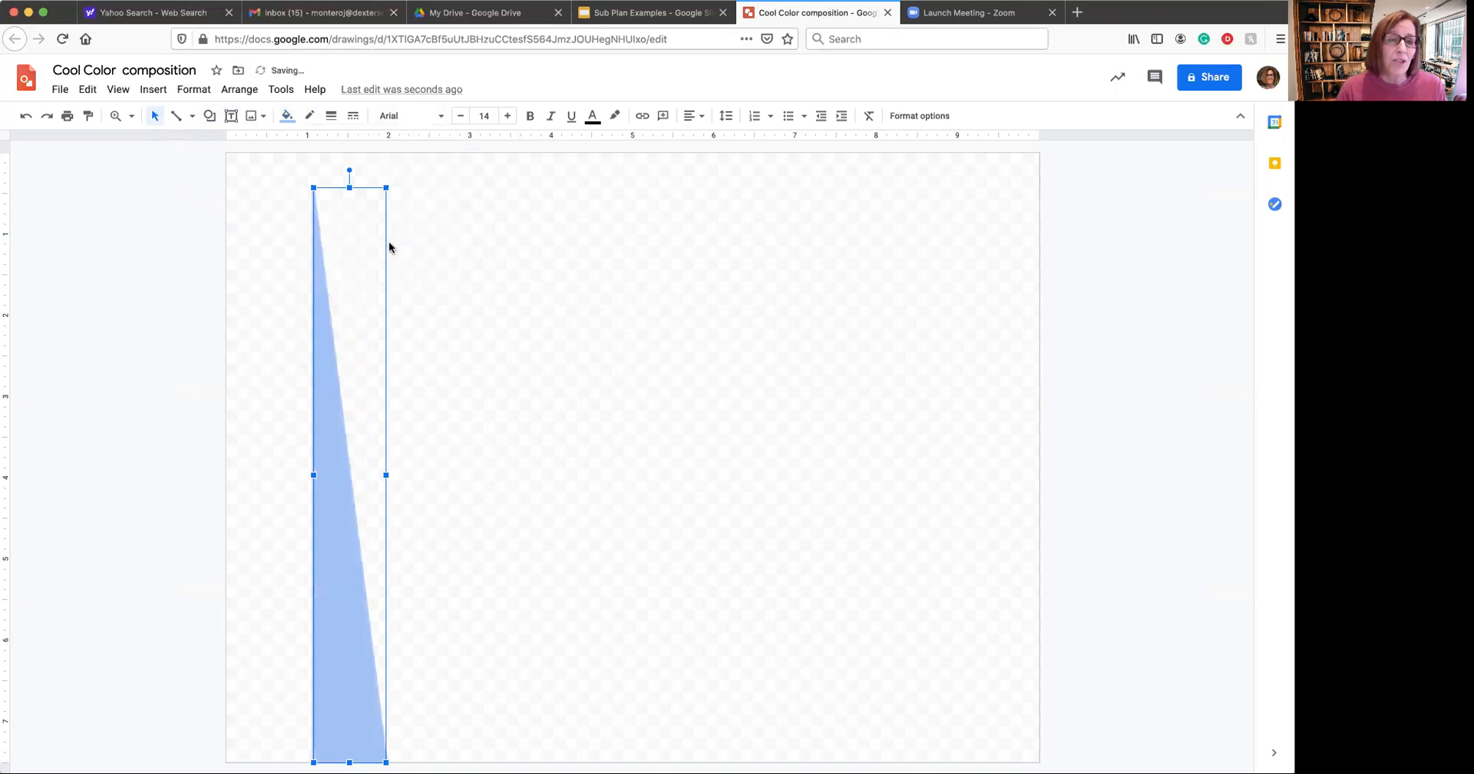
pyautogui.click(462, 241)
pyautogui.click(330, 545)
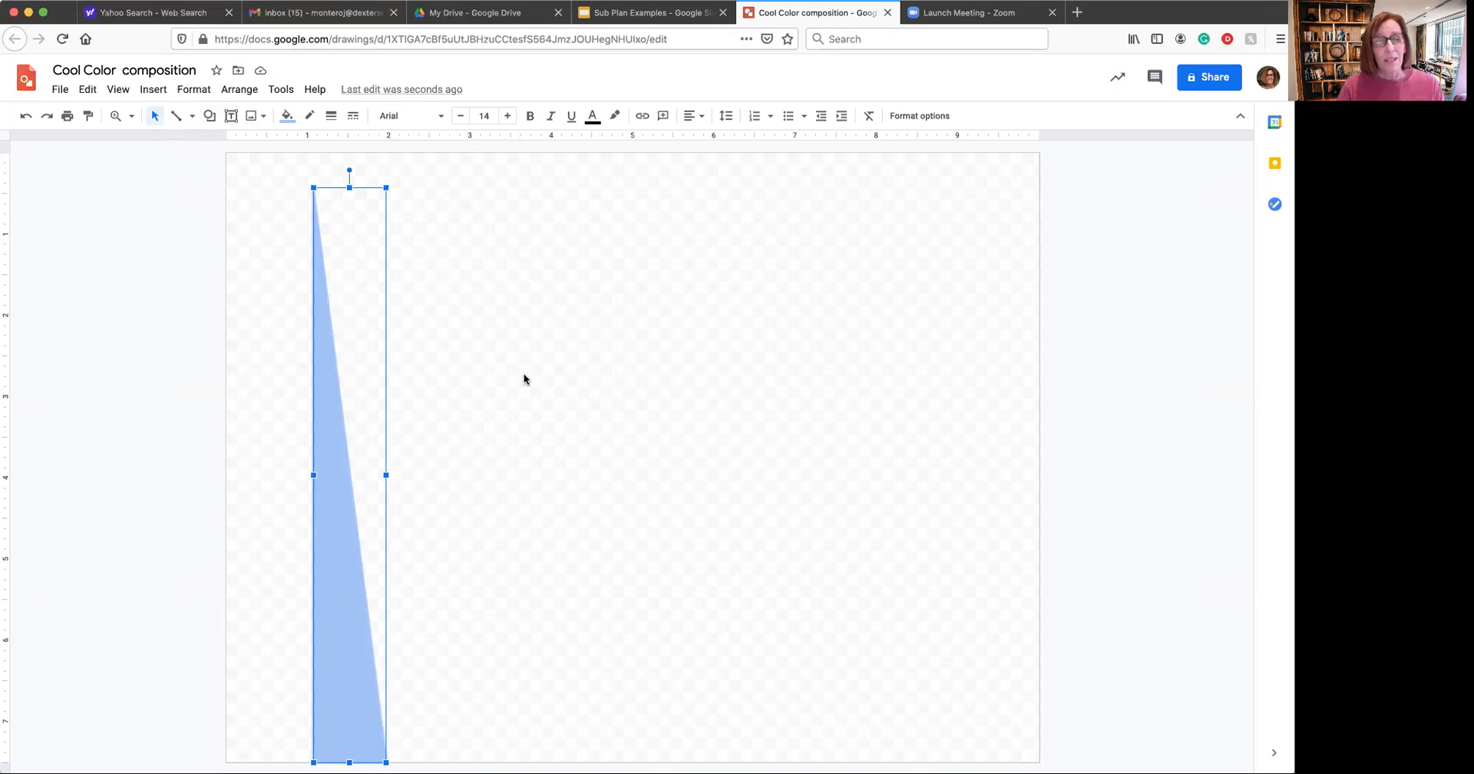
pyautogui.click(509, 345)
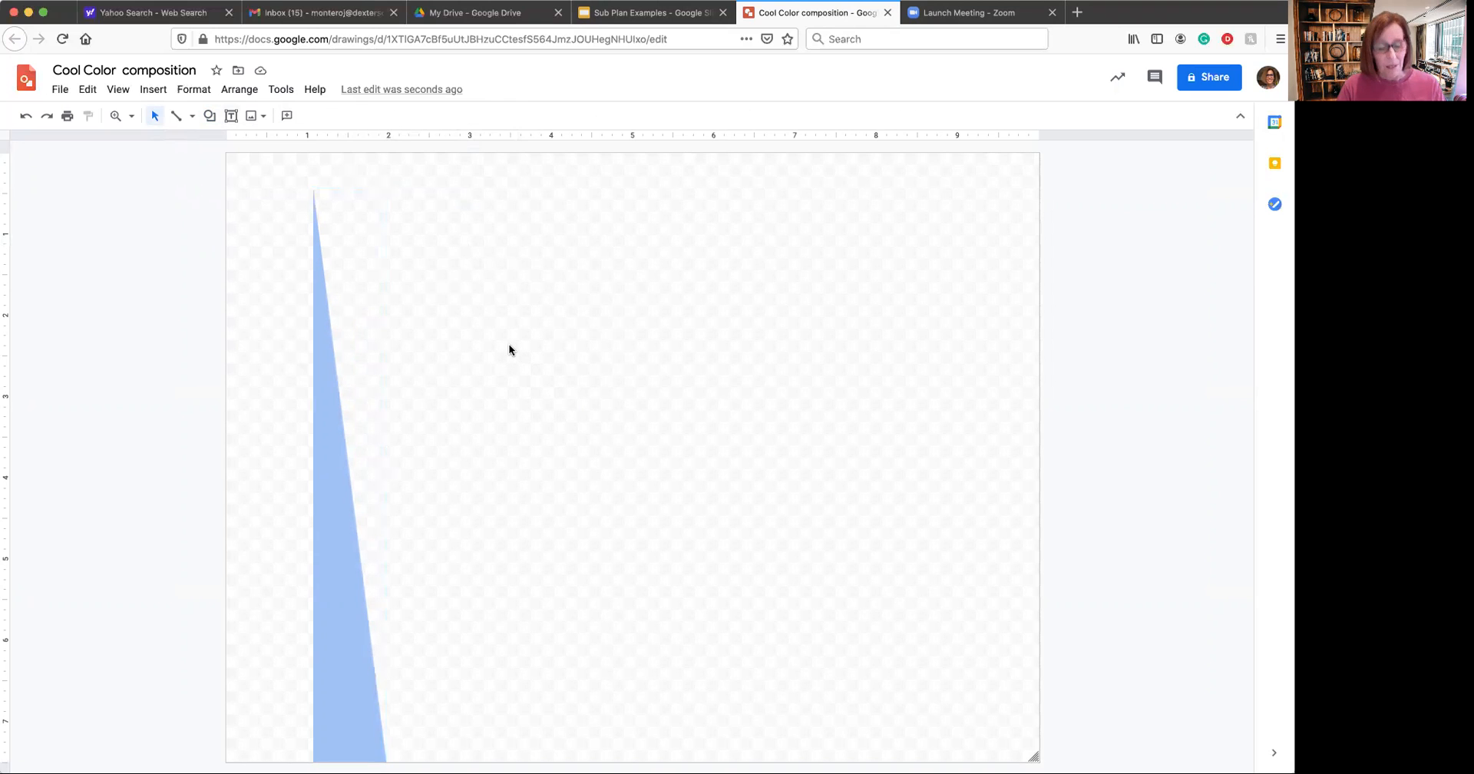
# Duplicate the blue triangle, overlapping the original from its left side, and enlarge the copy to about 1.5 inches wide
pyautogui.hotkey('ctrl', 'a')
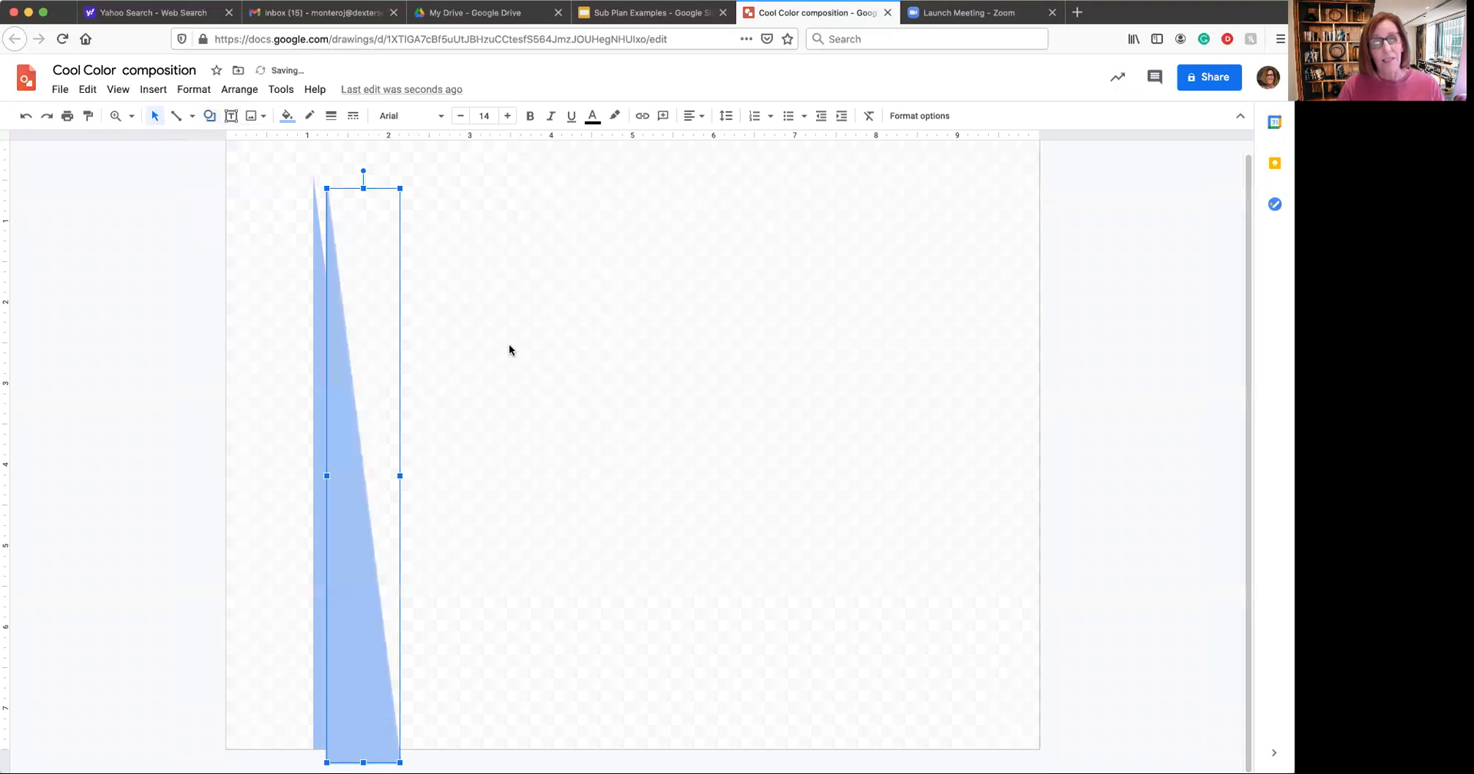
pyautogui.moveTo(352, 516); pyautogui.dragTo(292, 506)
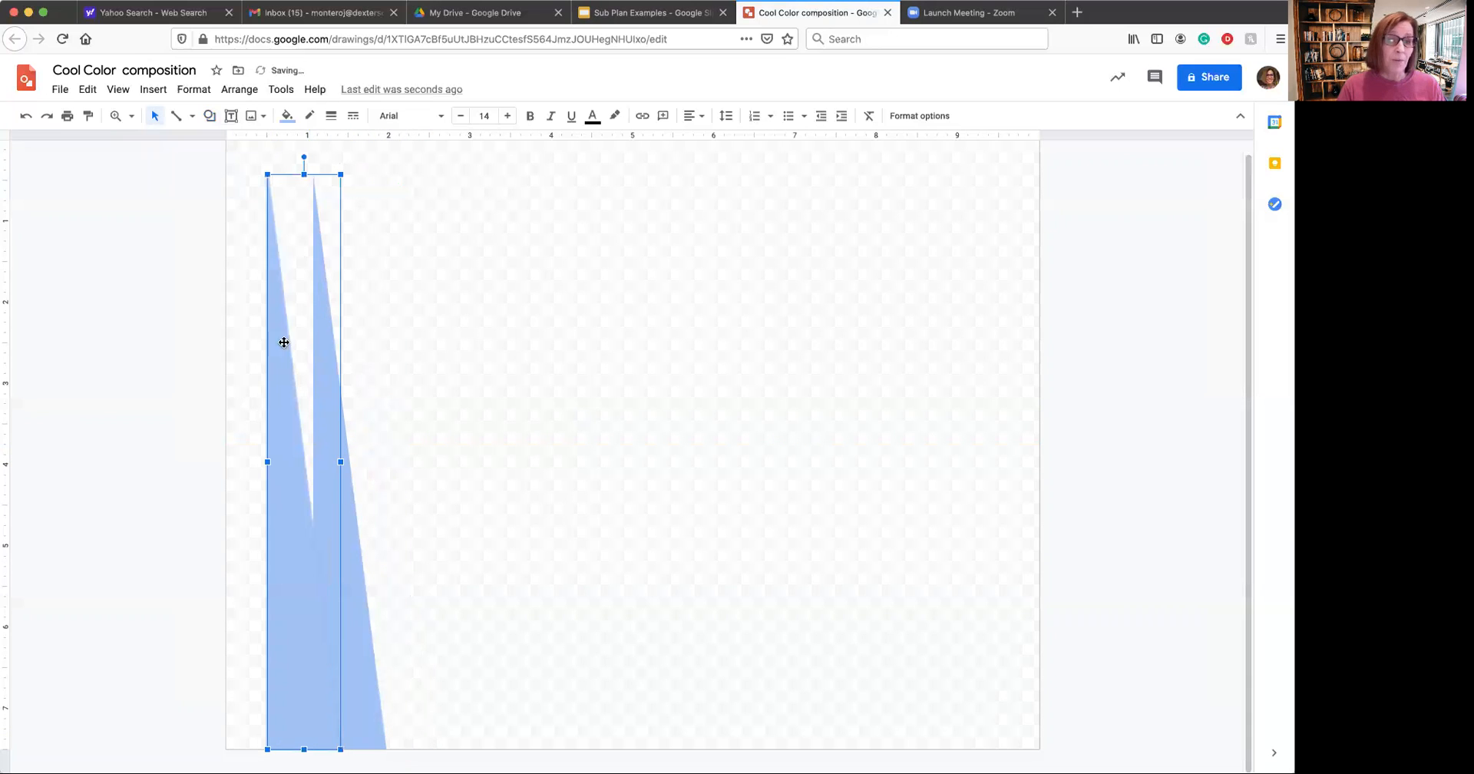
pyautogui.moveTo(341, 173); pyautogui.dragTo(387, 142)
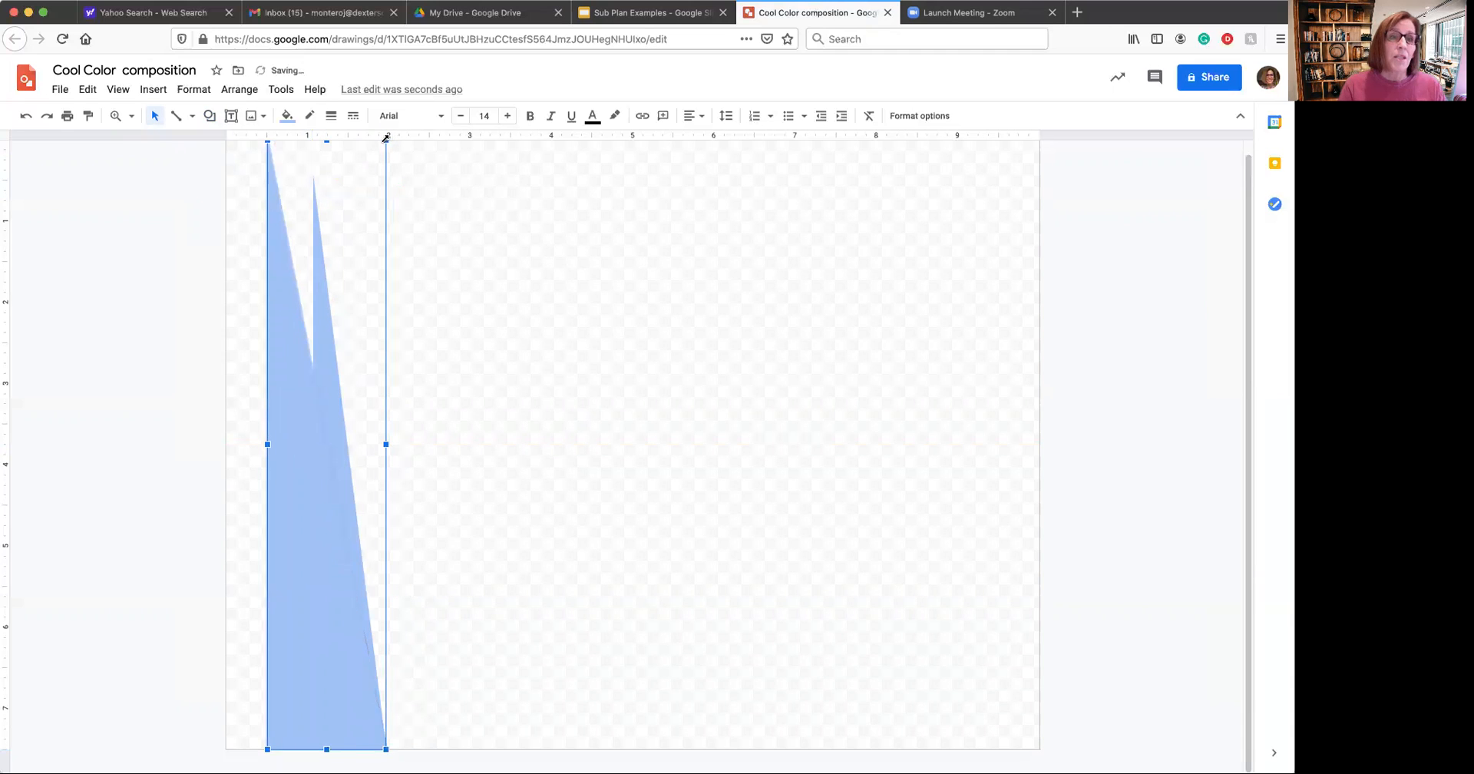
# Send the larger triangle backward and make its blue fill semi-transparent with a custom color
pyautogui.click(239, 90)
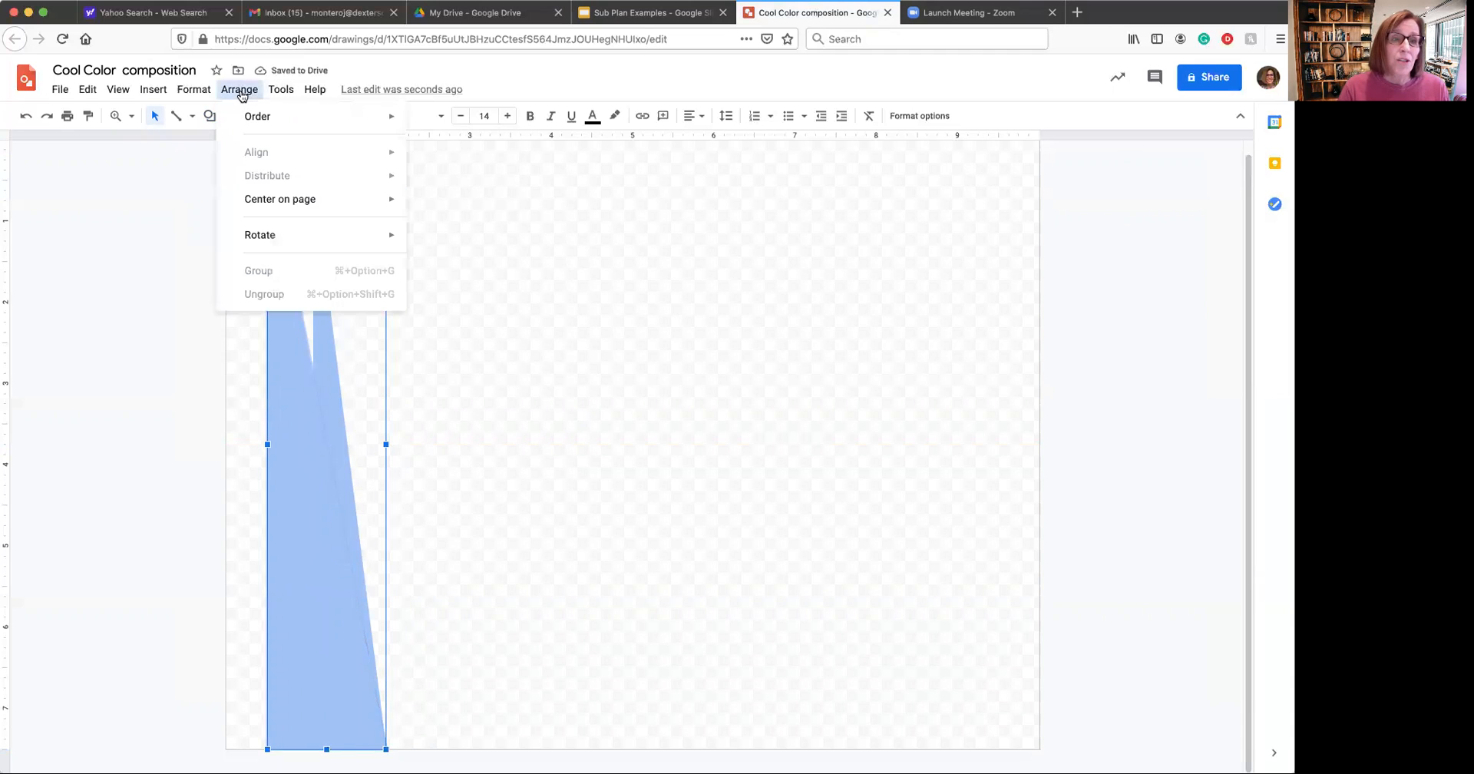
pyautogui.moveTo(243, 117)
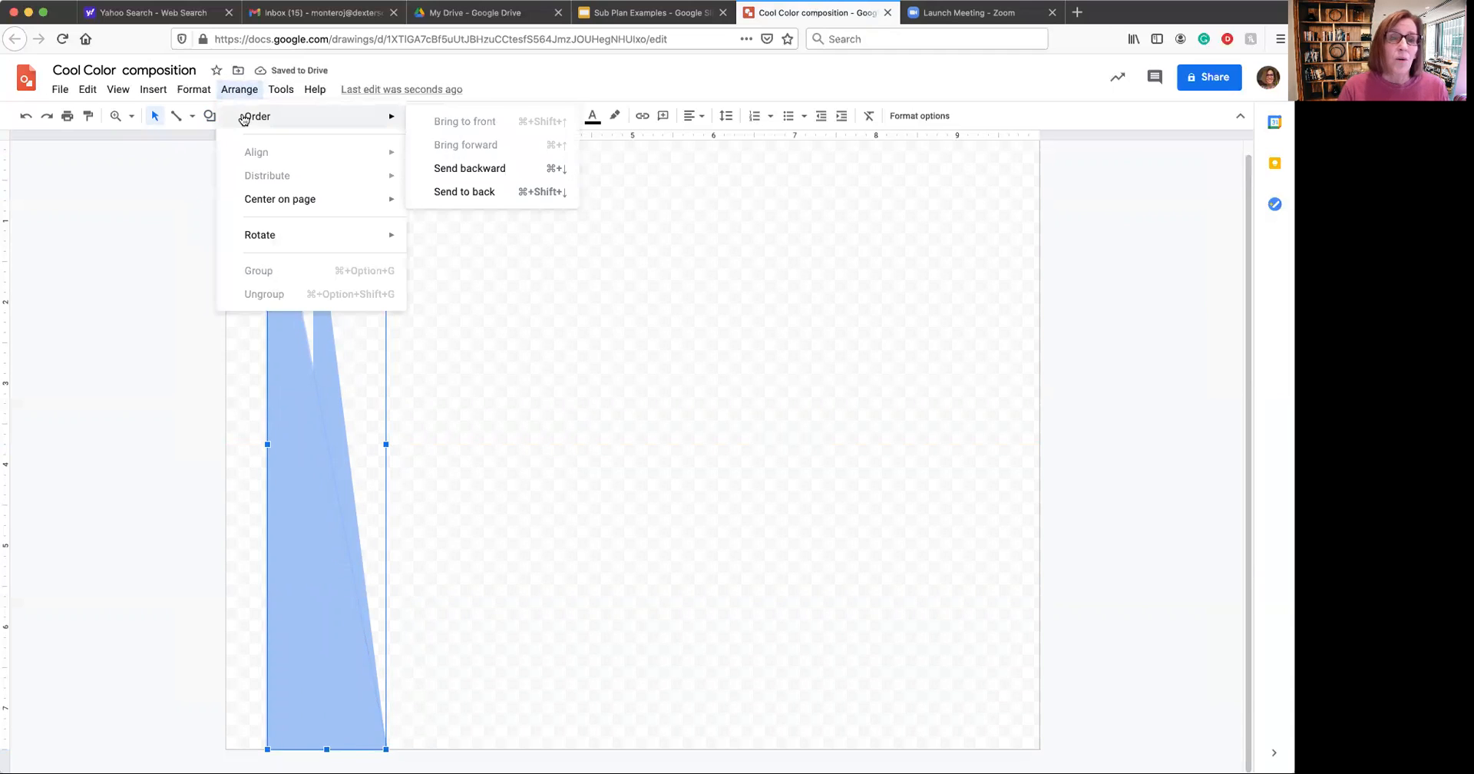
pyautogui.click(470, 169)
pyautogui.click(288, 116)
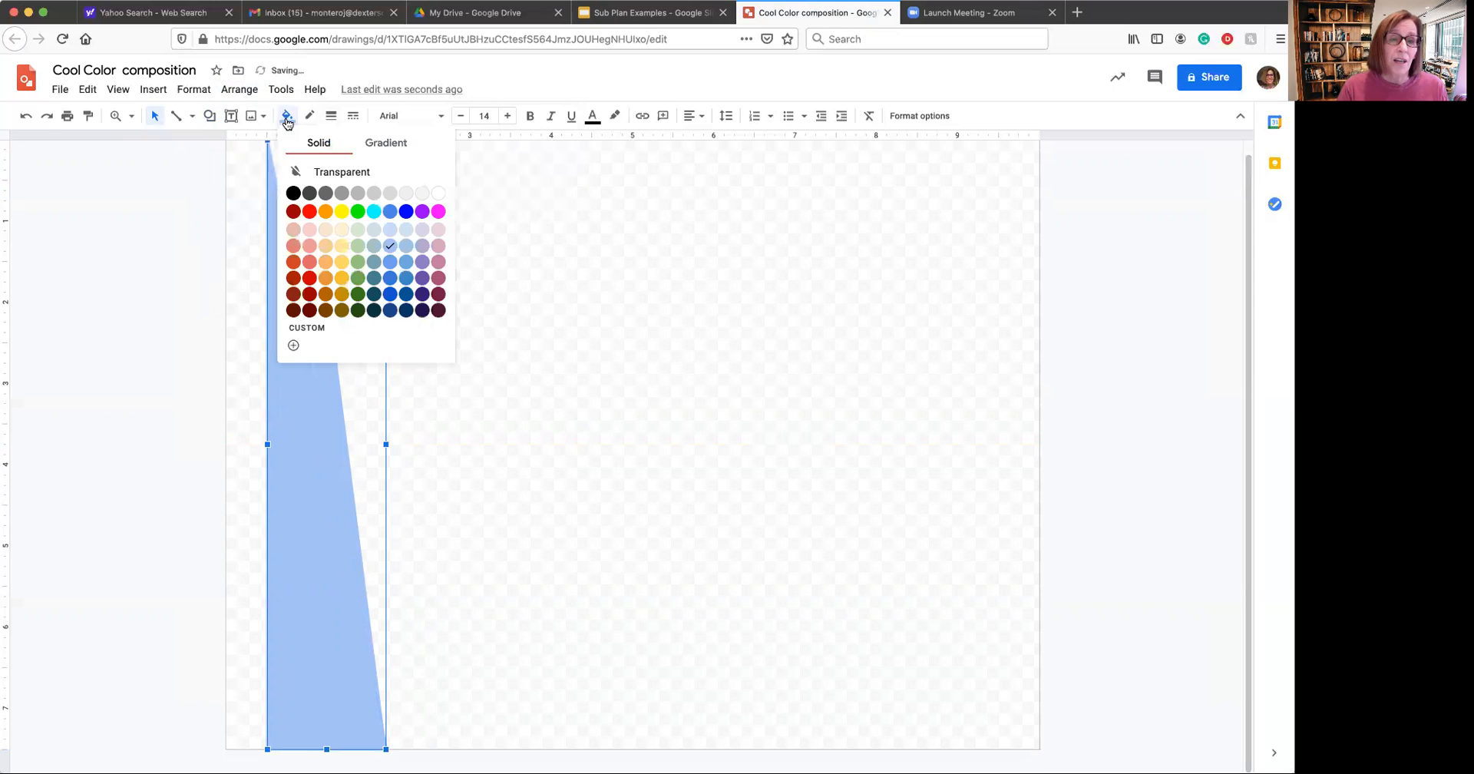
pyautogui.click(293, 347)
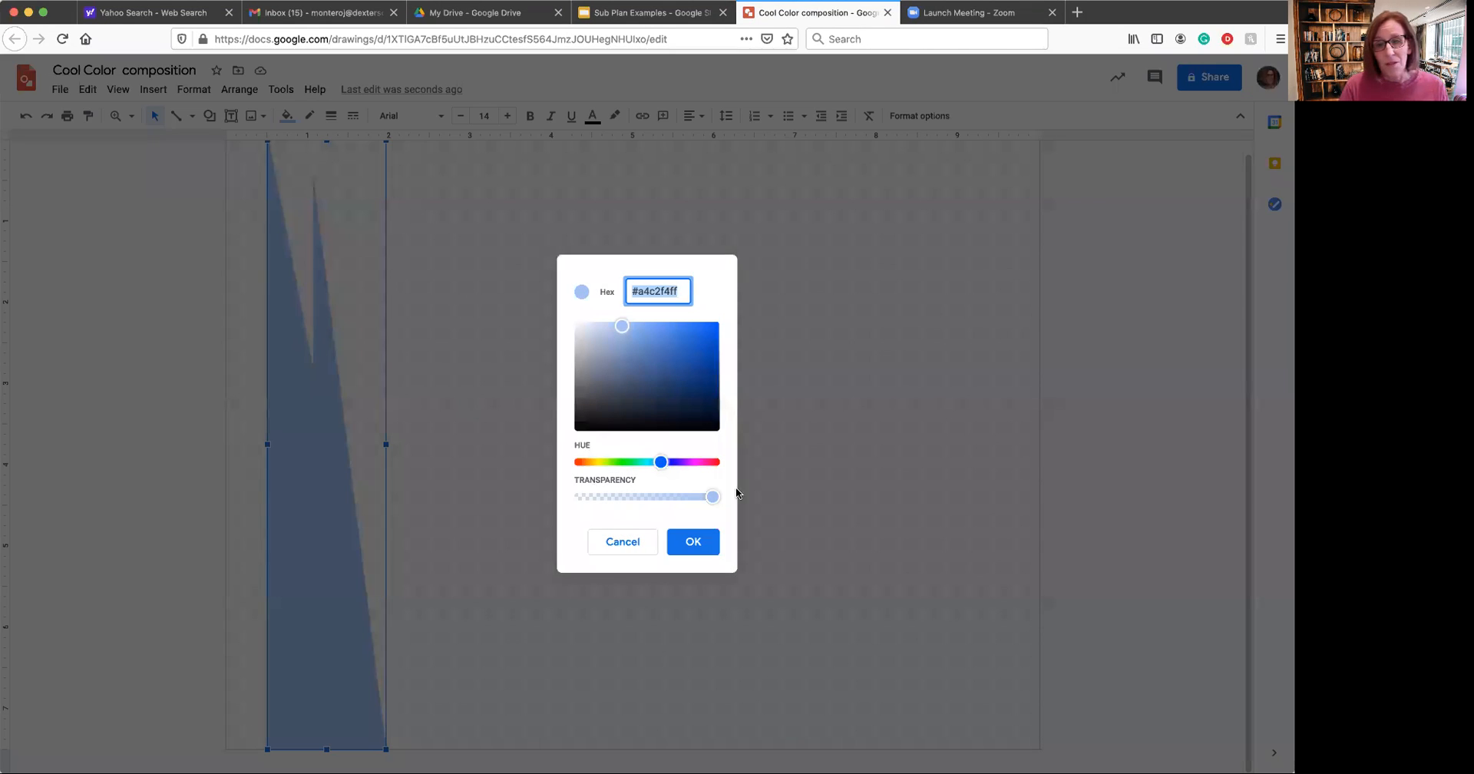
pyautogui.moveTo(713, 498); pyautogui.dragTo(652, 504)
pyautogui.click(693, 542)
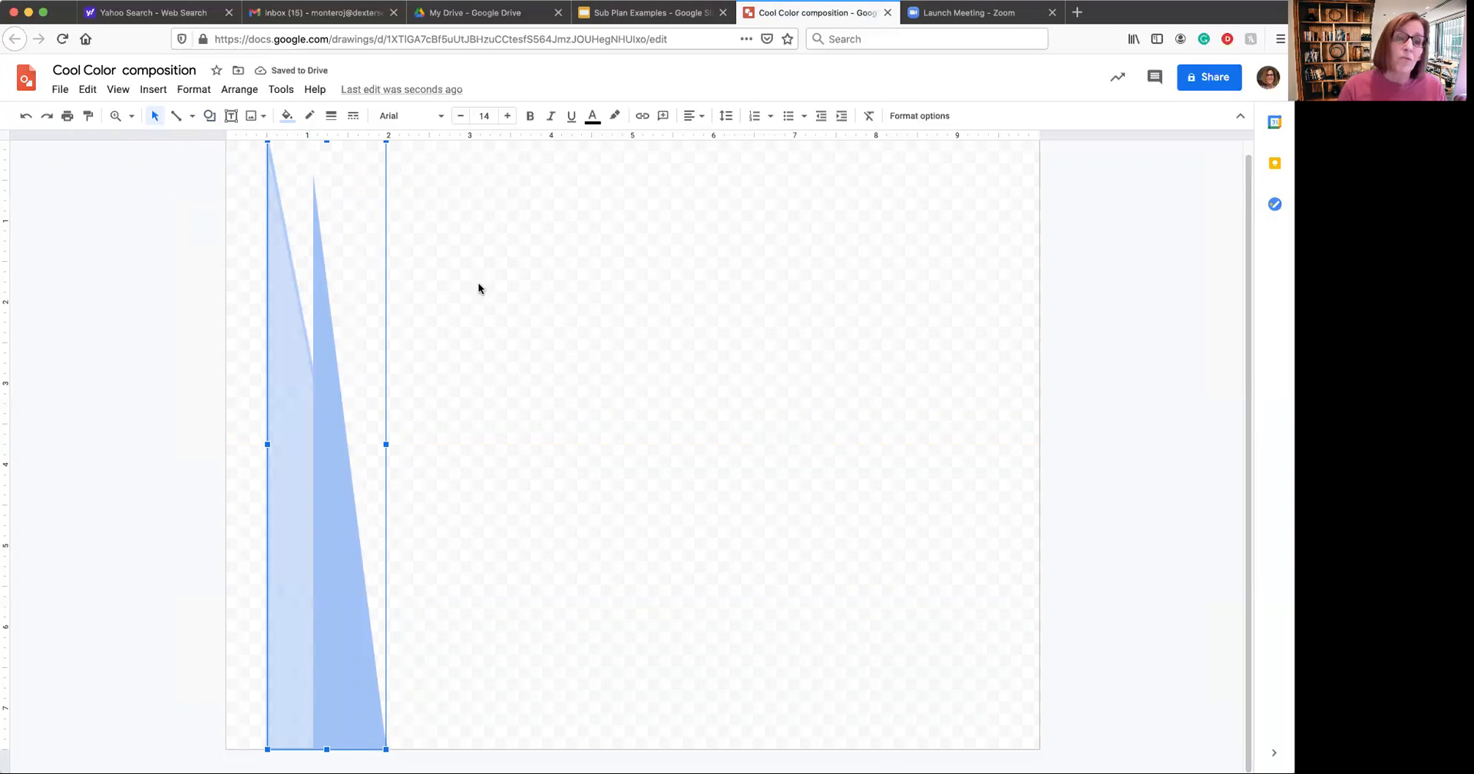
pyautogui.click(470, 395)
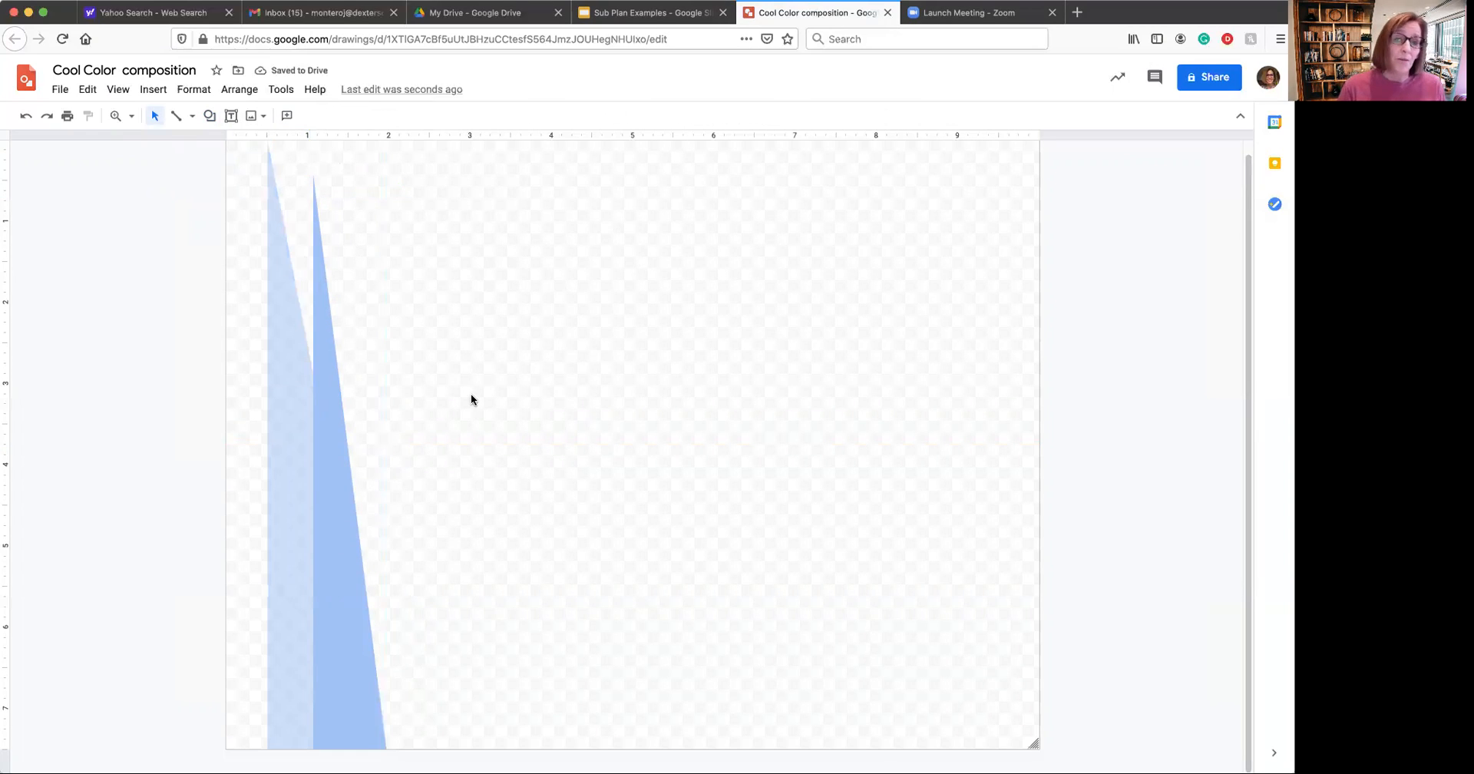
# Draw a circle about 2.5 inches wide to the right of the triangles
pyautogui.click(216, 122)
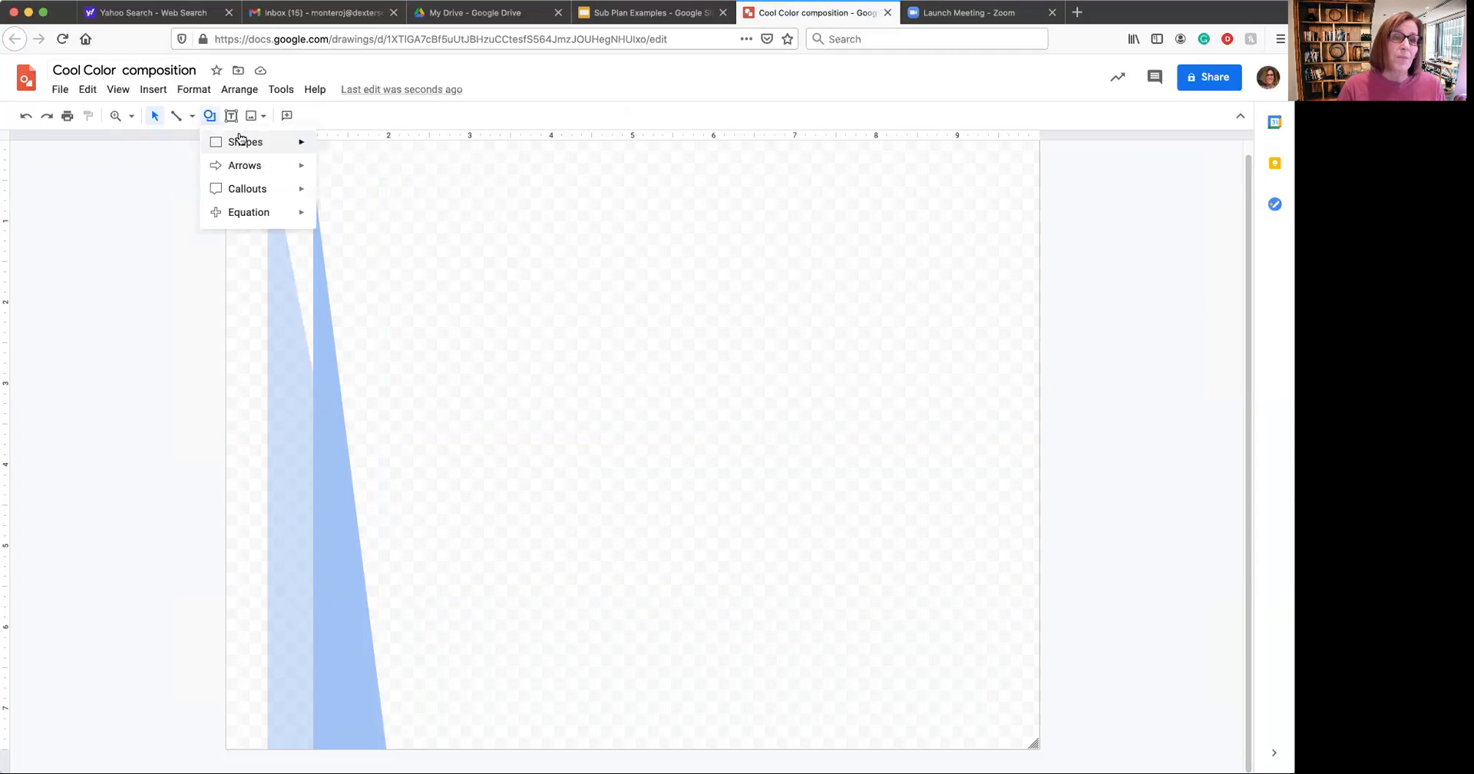
pyautogui.moveTo(242, 142)
pyautogui.click(328, 175)
pyautogui.moveTo(399, 190); pyautogui.dragTo(591, 395)
pyautogui.moveTo(747, 309); pyautogui.dragTo(864, 506)
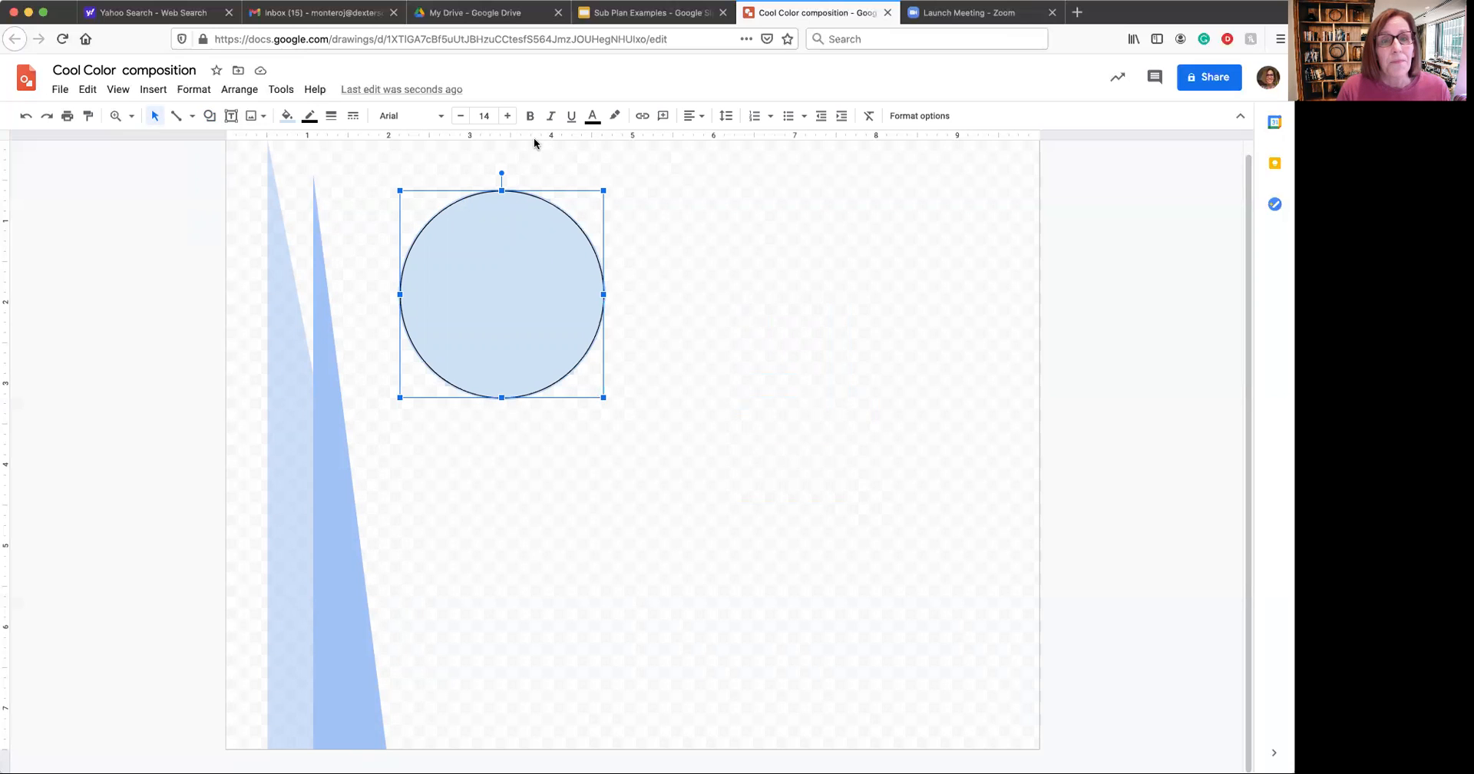
# Remove the circle's outline and fill it with the darkest cornflower blue
pyautogui.click(310, 116)
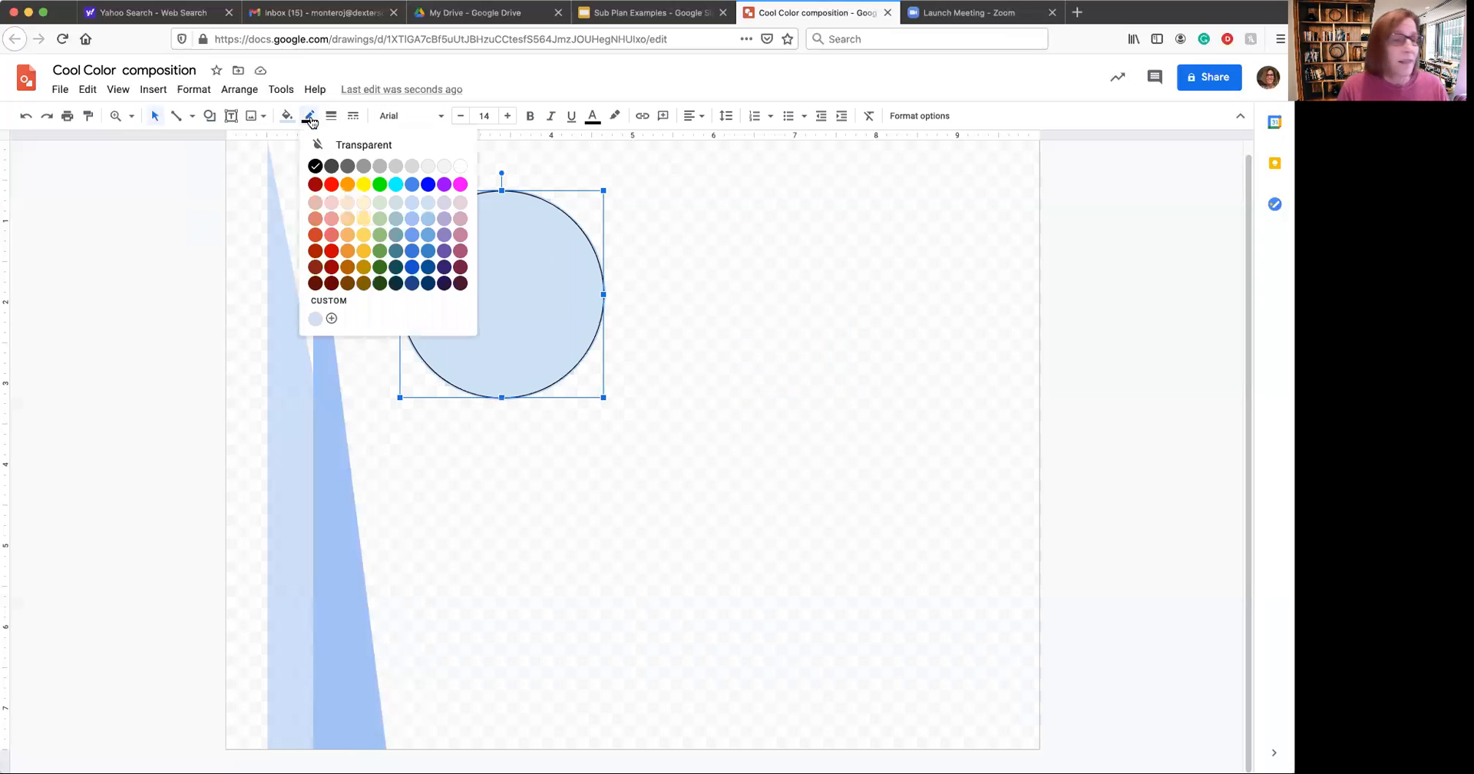
pyautogui.click(315, 145)
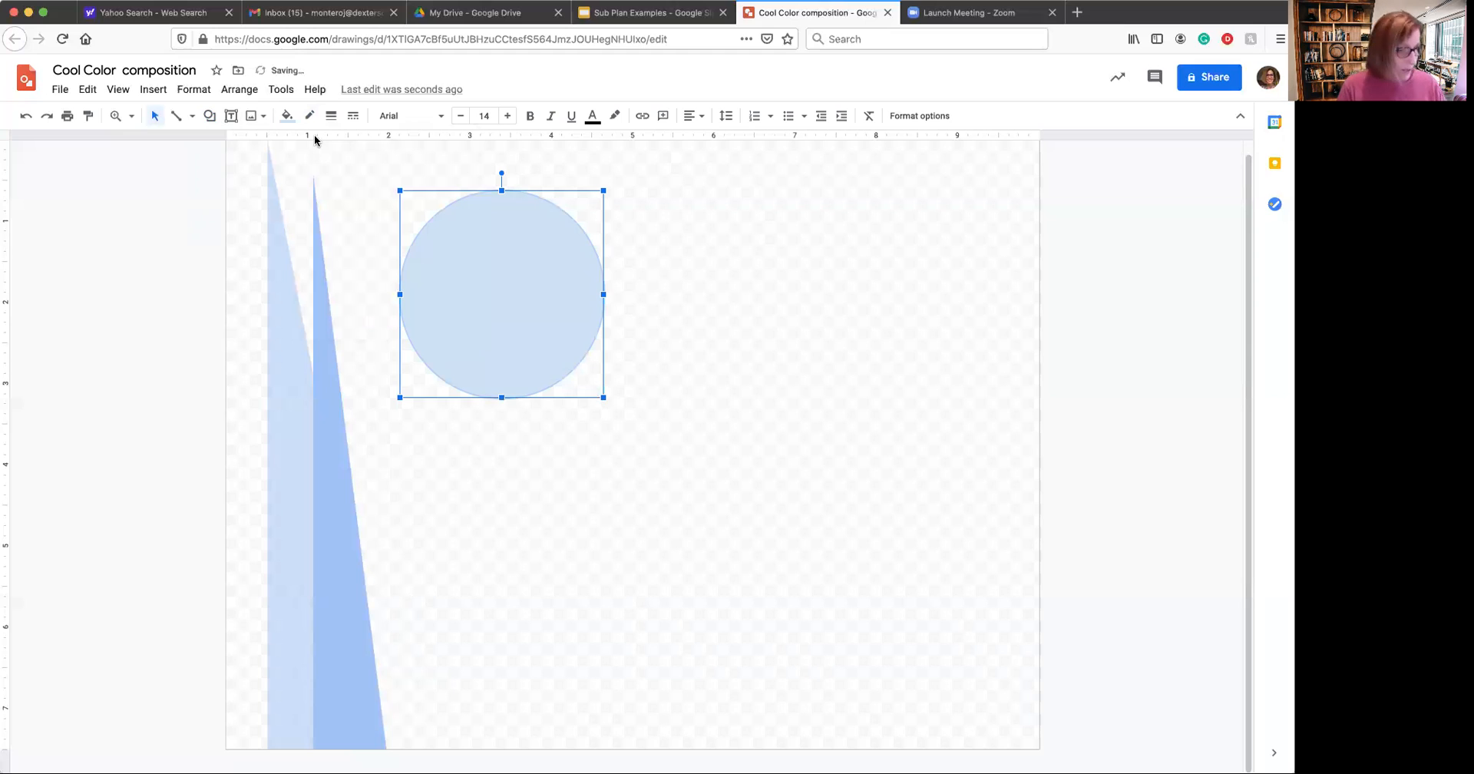
pyautogui.click(287, 117)
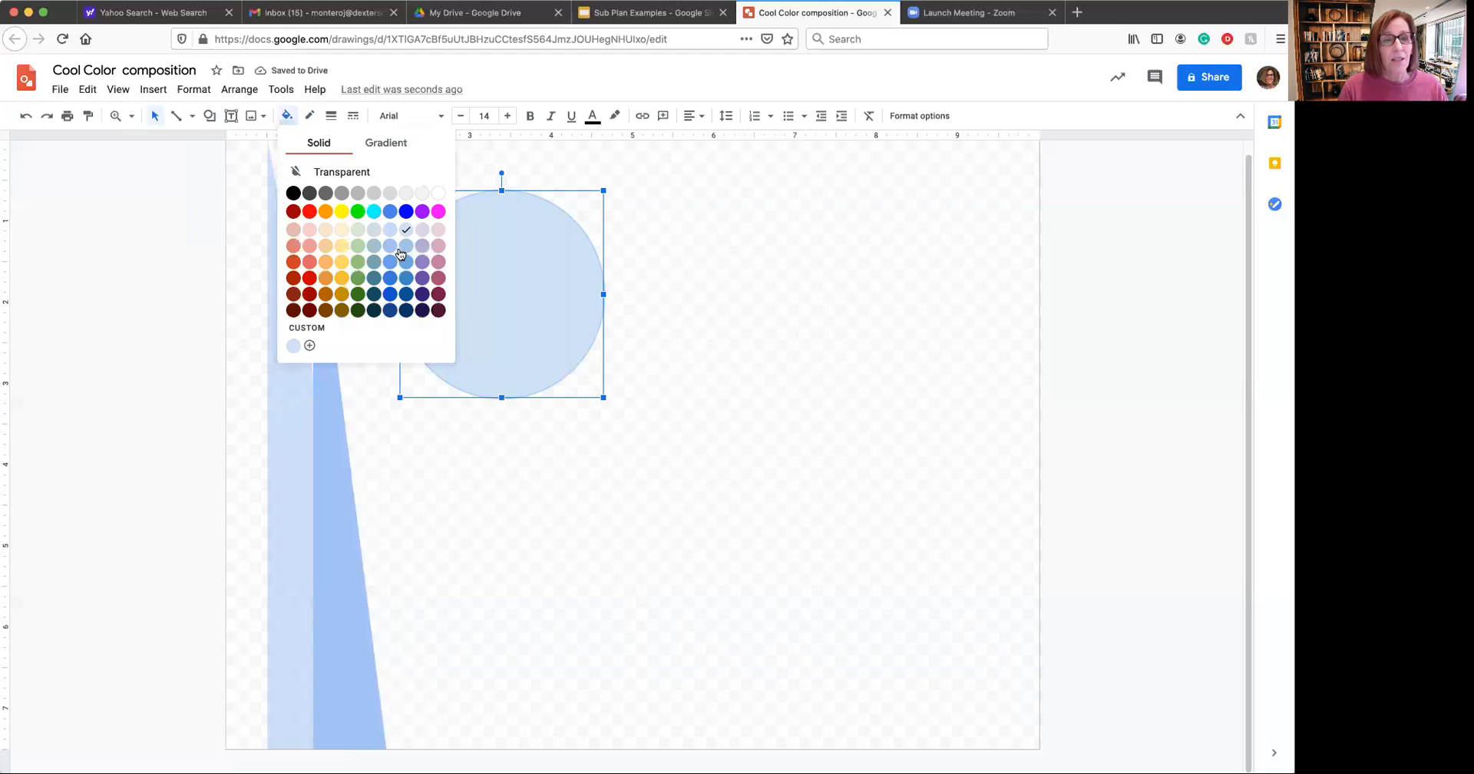
pyautogui.click(389, 310)
# Move the dark blue circle over the triangles' tips and send it to the back
pyautogui.moveTo(510, 296); pyautogui.dragTo(339, 256)
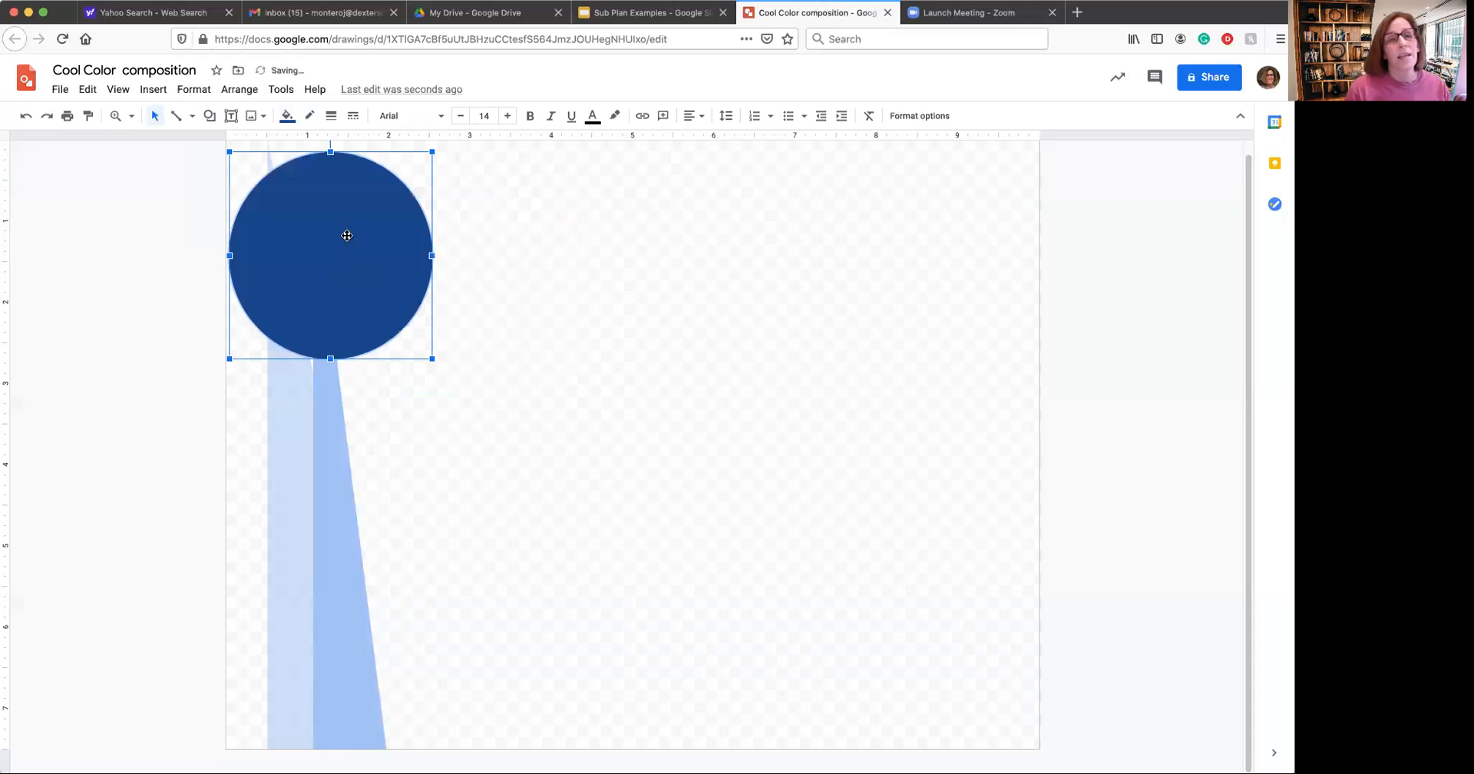
pyautogui.click(238, 90)
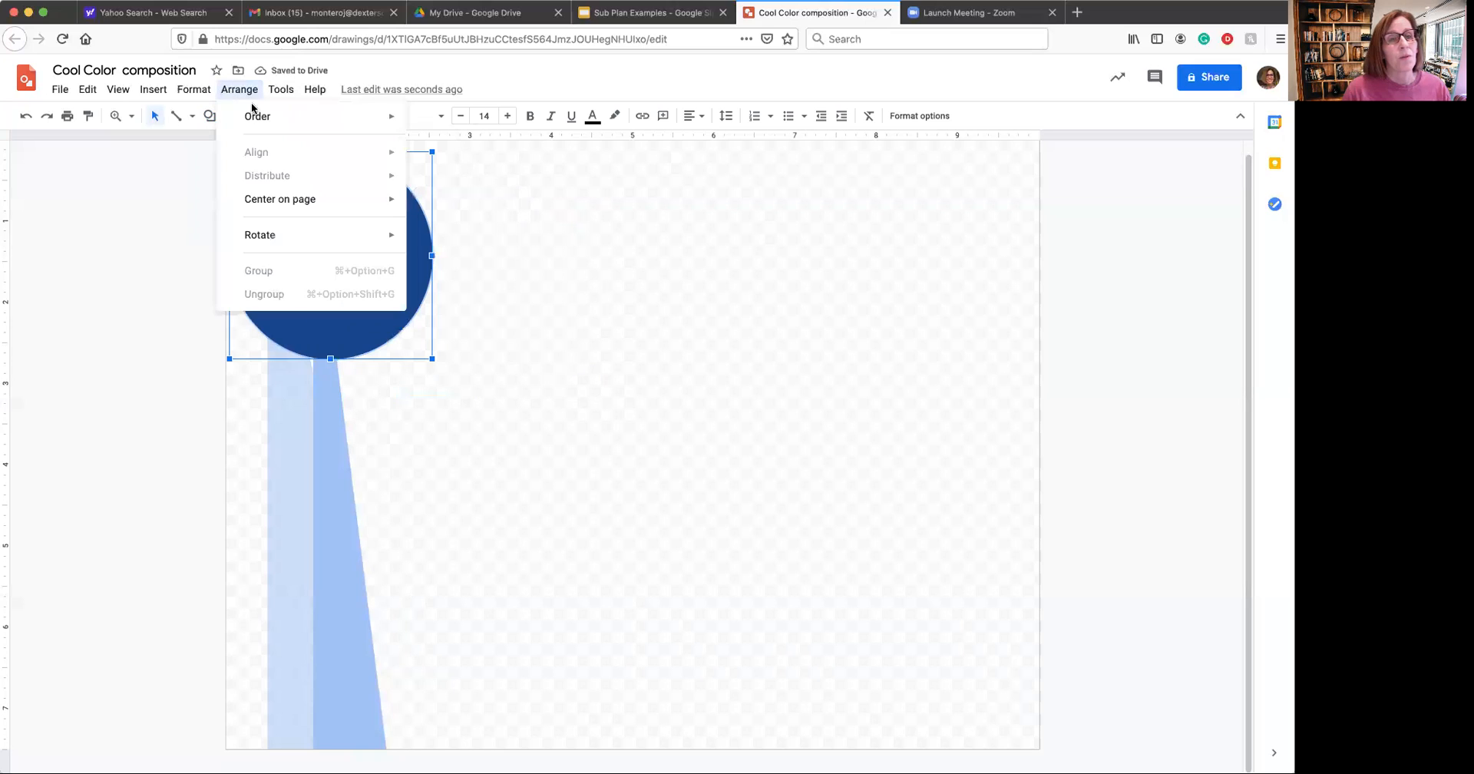
pyautogui.moveTo(261, 116)
pyautogui.click(475, 193)
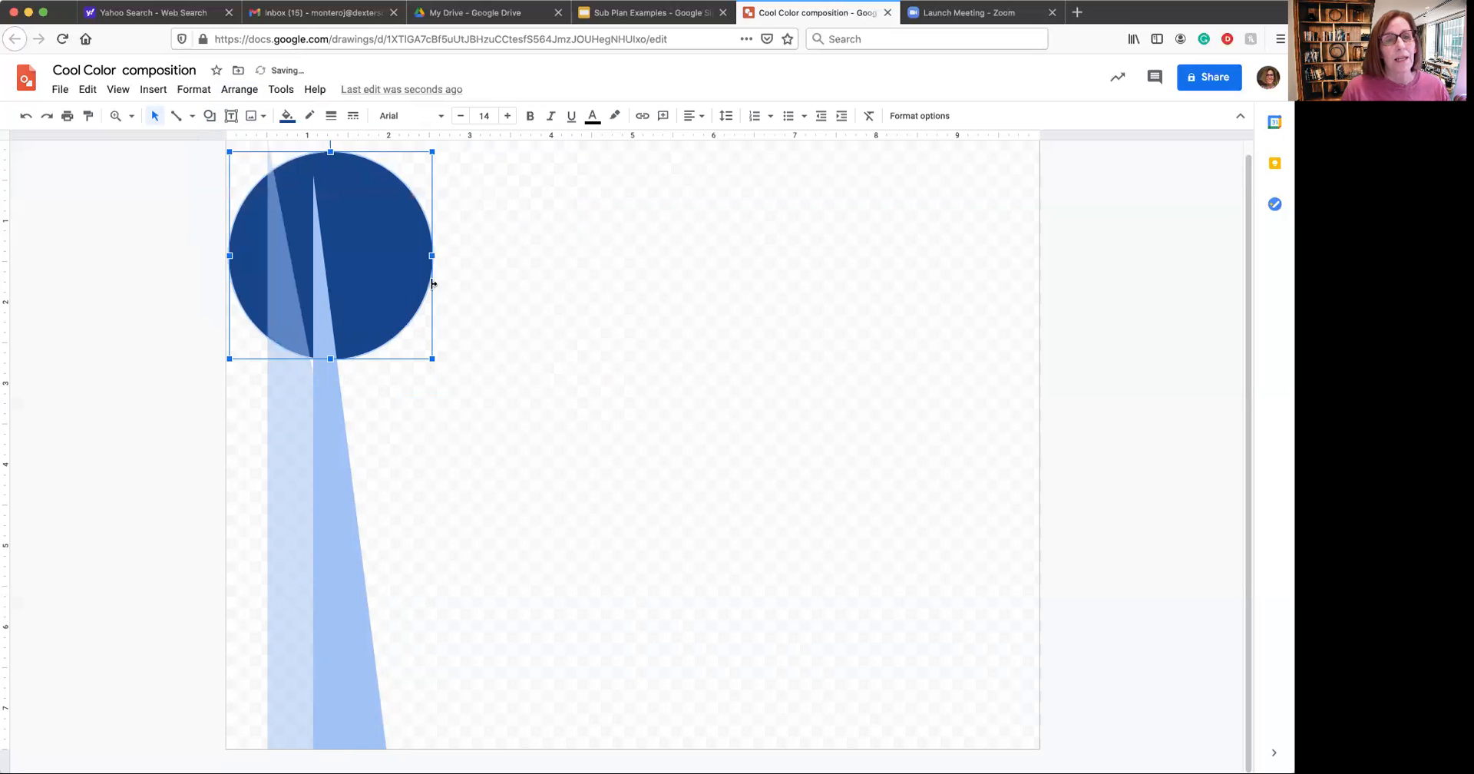
# Enlarge the dark blue circle behind the triangles to about 4.8 inches across, touching the canvas's left edge
pyautogui.moveTo(431, 358); pyautogui.dragTo(639, 605)
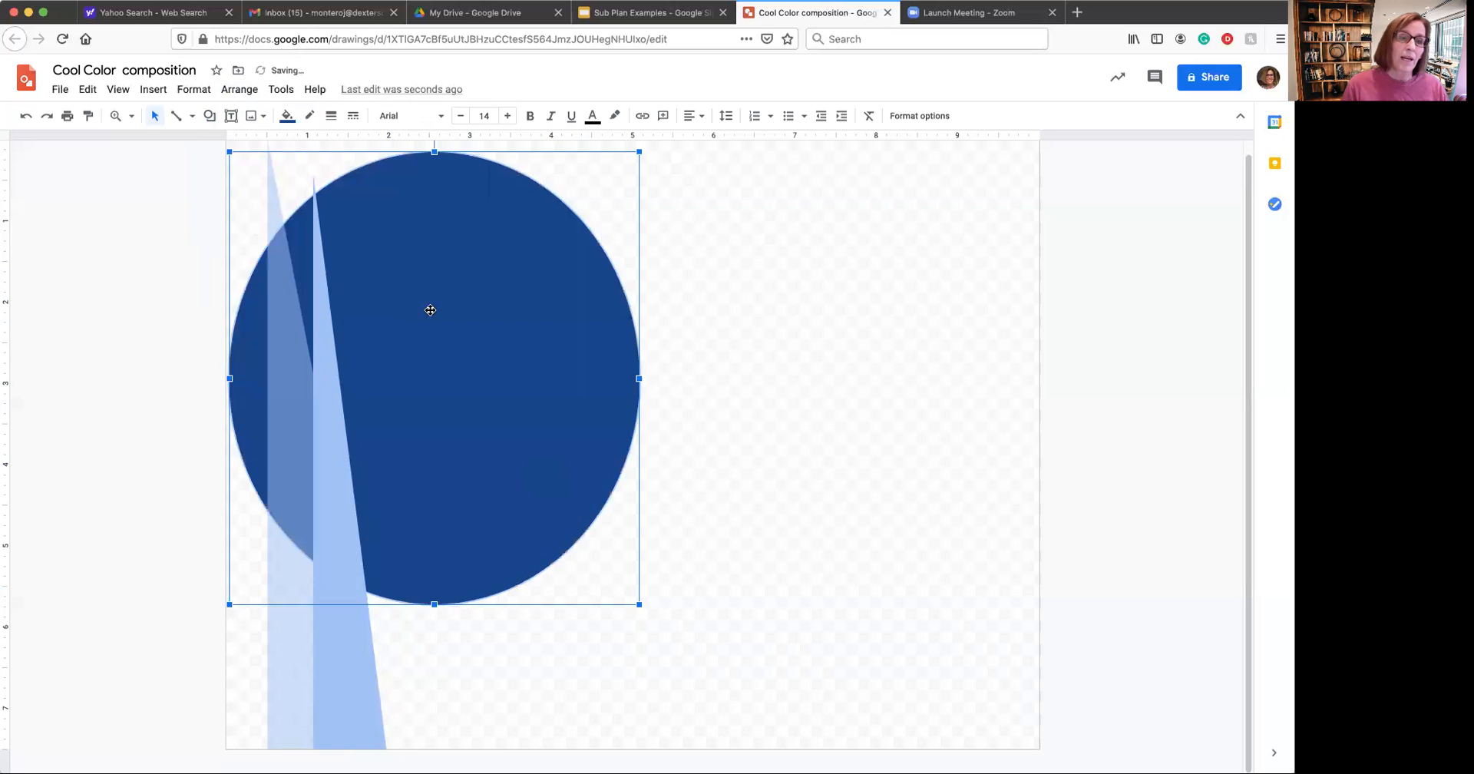
pyautogui.moveTo(440, 304); pyautogui.dragTo(437, 299)
pyautogui.moveTo(637, 372); pyautogui.dragTo(715, 372)
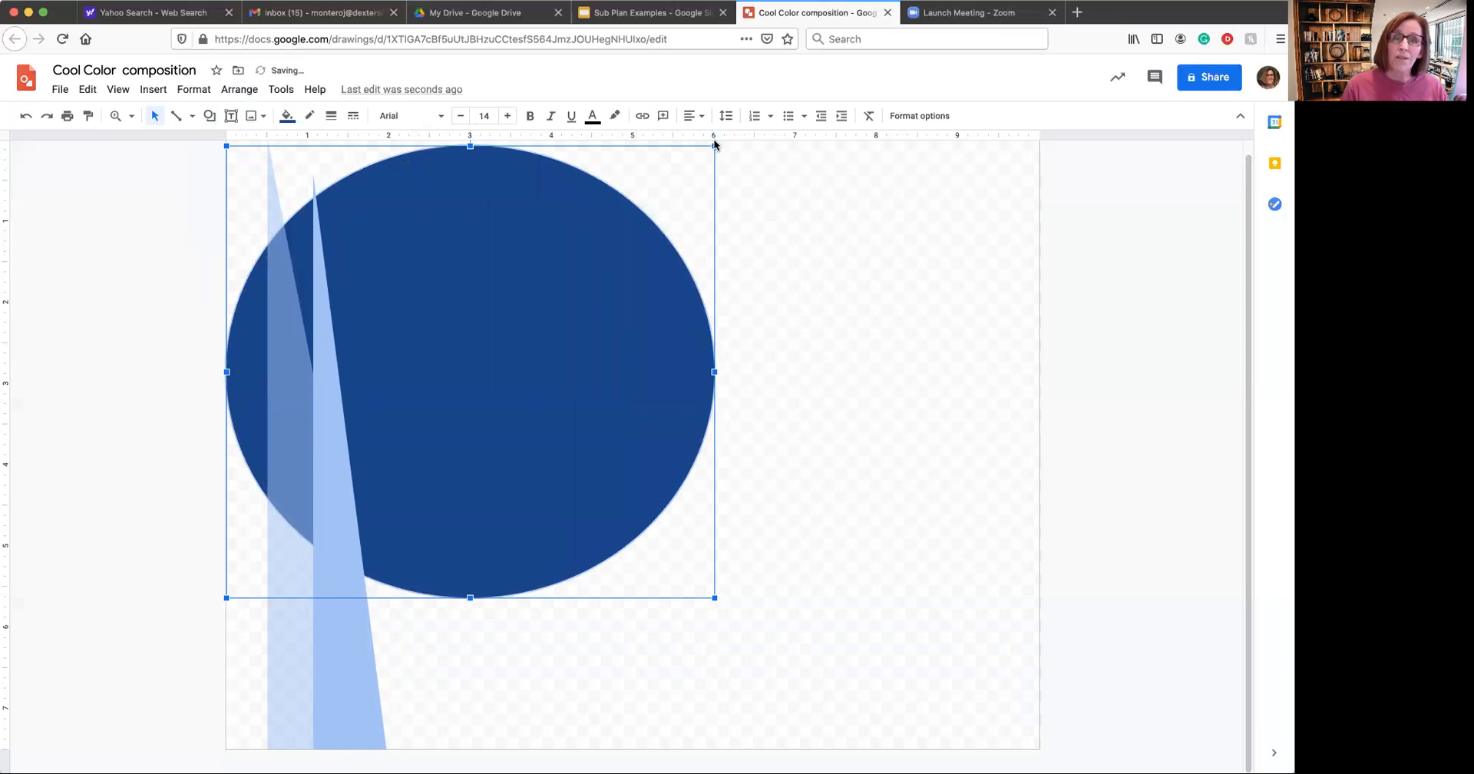
pyautogui.moveTo(714, 143); pyautogui.dragTo(603, 204)
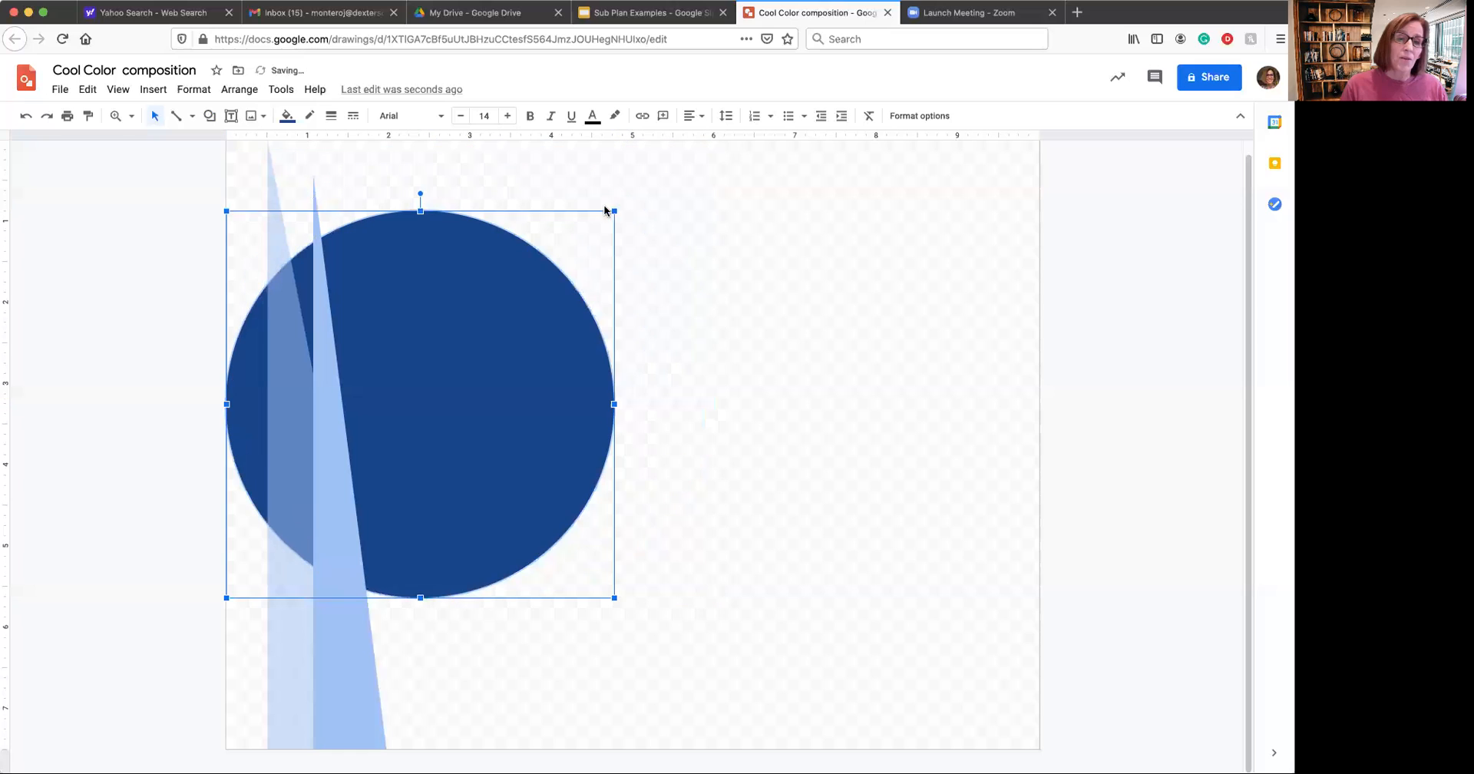
pyautogui.click(700, 256)
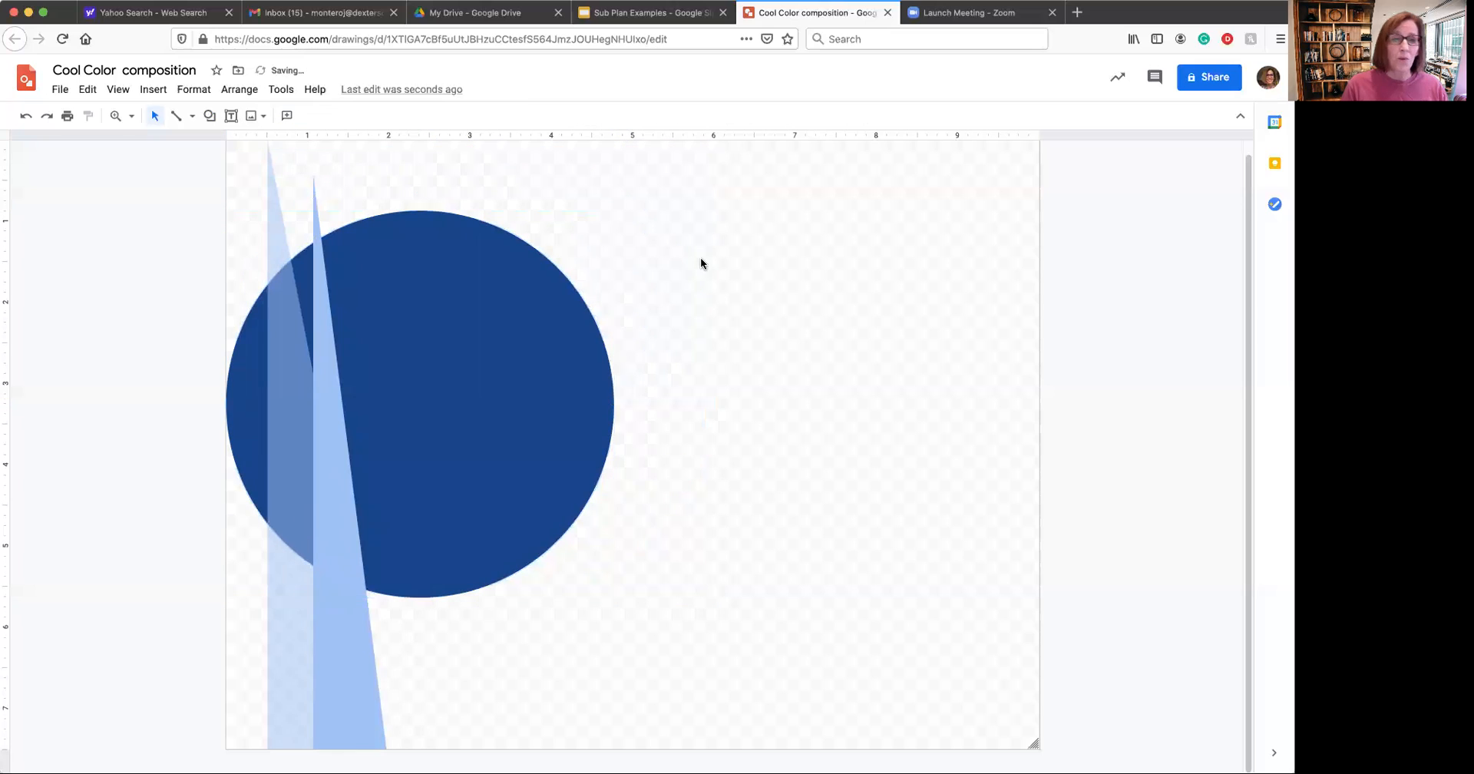
# Draw a closed, wavy freeform shape with the Curve tool, overlapping the circle's right side, and make its outline transparent
pyautogui.click(190, 119)
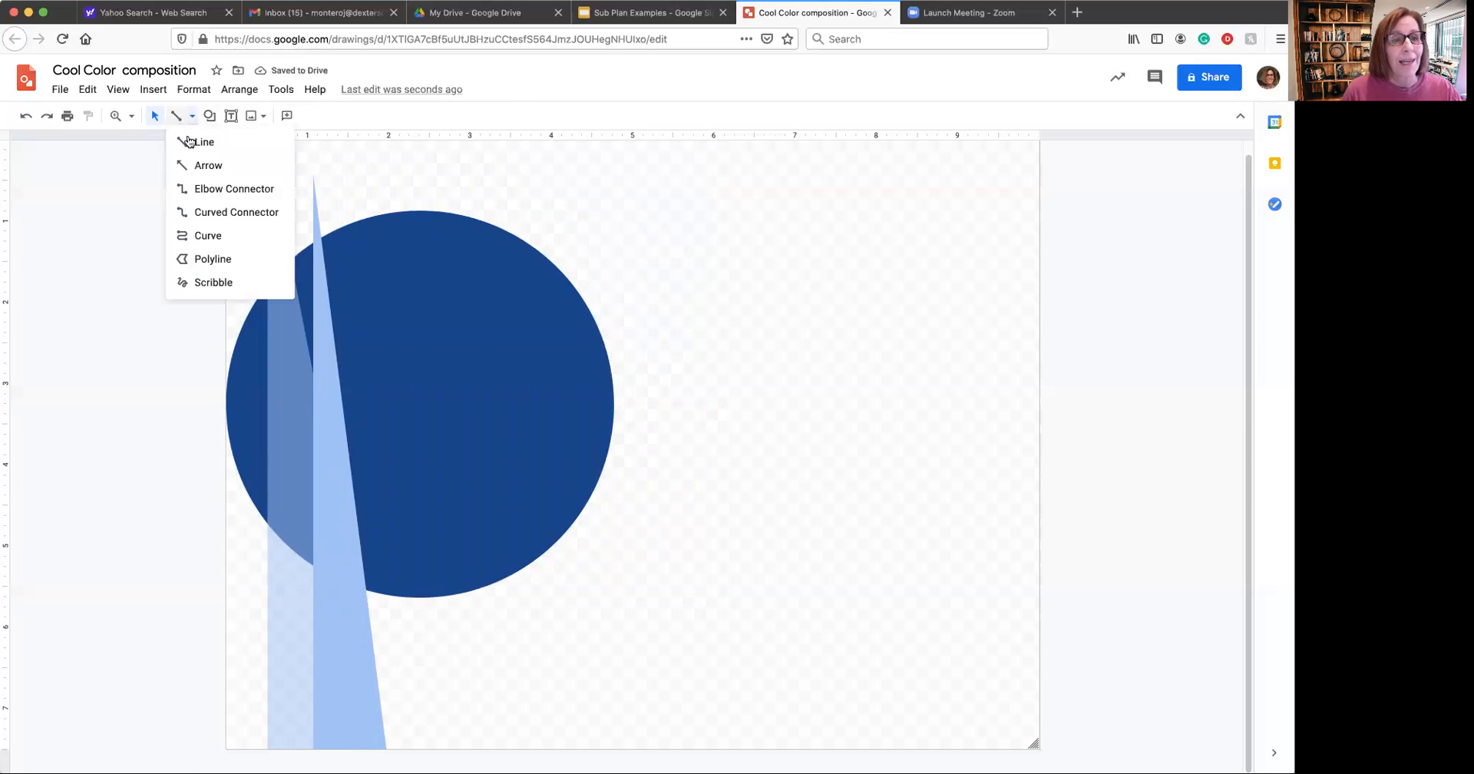
pyautogui.click(196, 235)
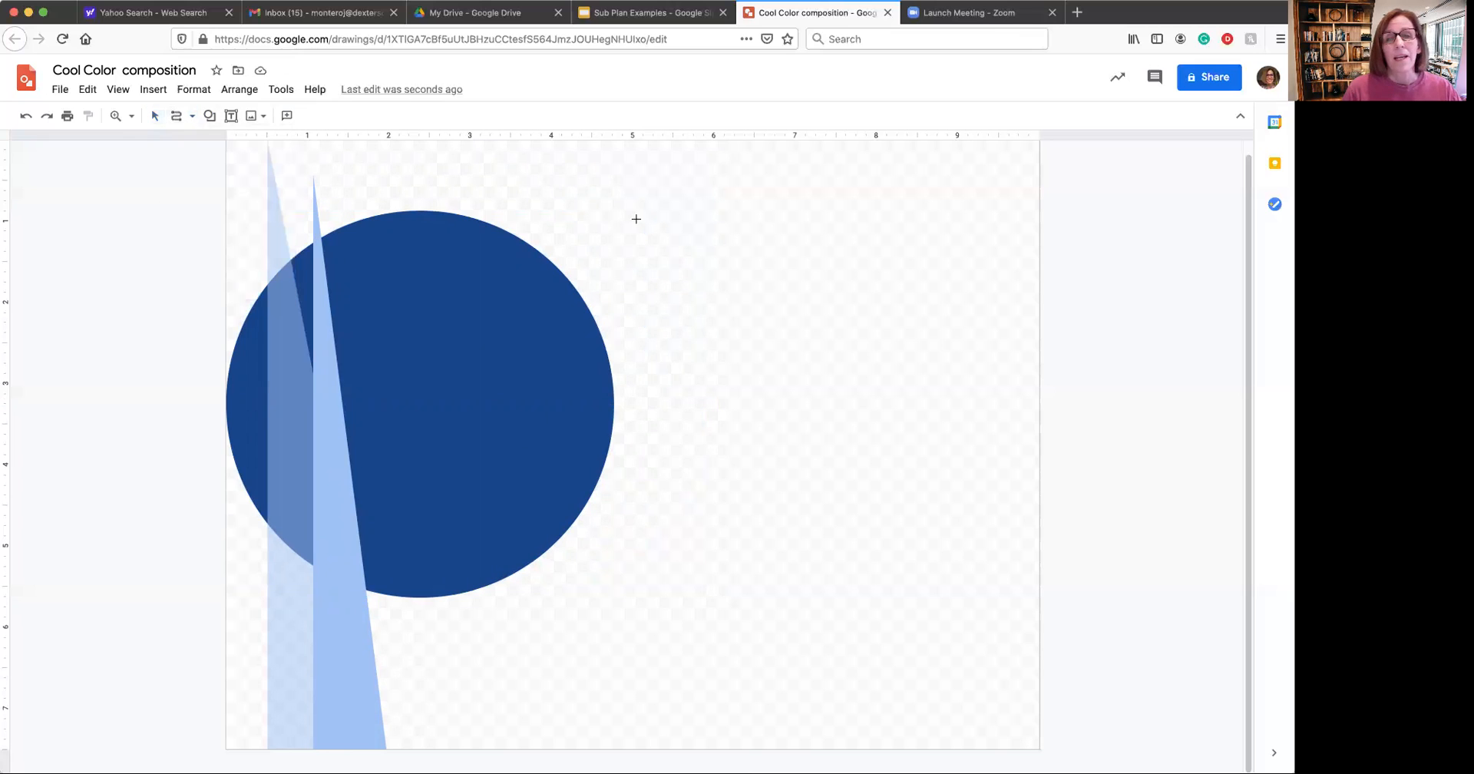
pyautogui.click(609, 203)
pyautogui.click(751, 183)
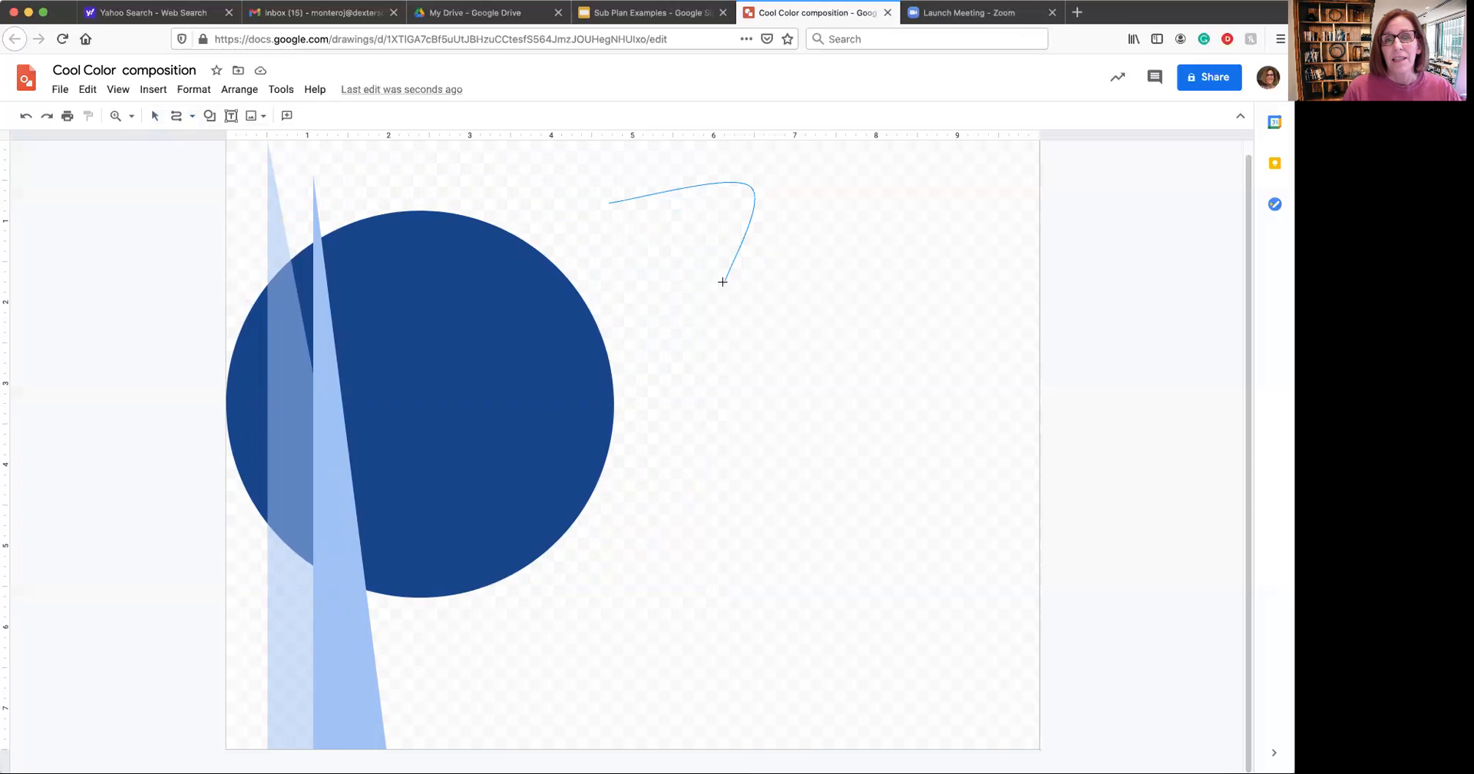
pyautogui.click(794, 316)
pyautogui.click(909, 182)
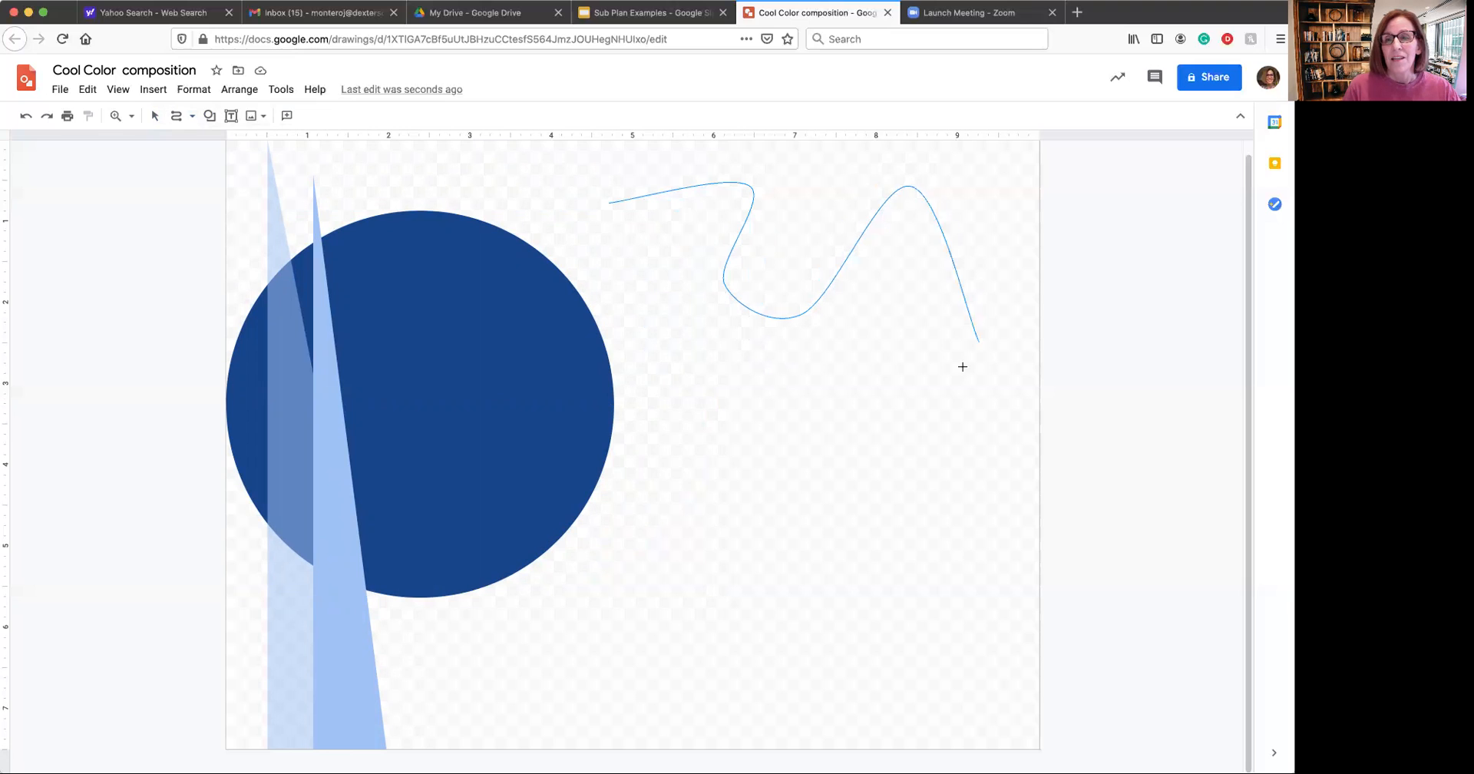
pyautogui.click(837, 527)
pyautogui.click(966, 389)
pyautogui.click(992, 542)
pyautogui.click(847, 658)
pyautogui.click(778, 430)
pyautogui.click(655, 611)
pyautogui.click(498, 419)
pyautogui.click(703, 380)
pyautogui.click(541, 314)
pyautogui.click(669, 254)
pyautogui.click(610, 202)
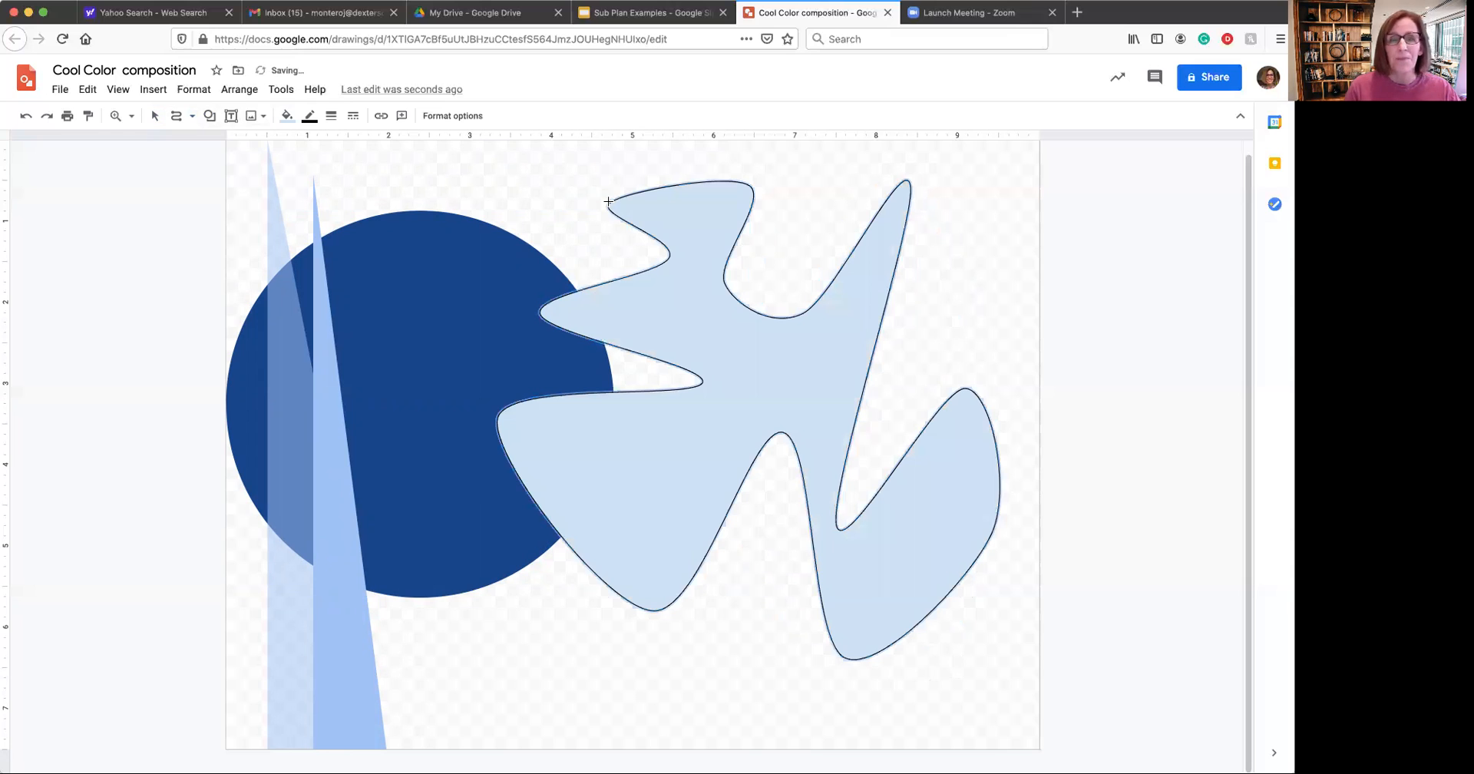
pyautogui.click(309, 116)
pyautogui.click(317, 143)
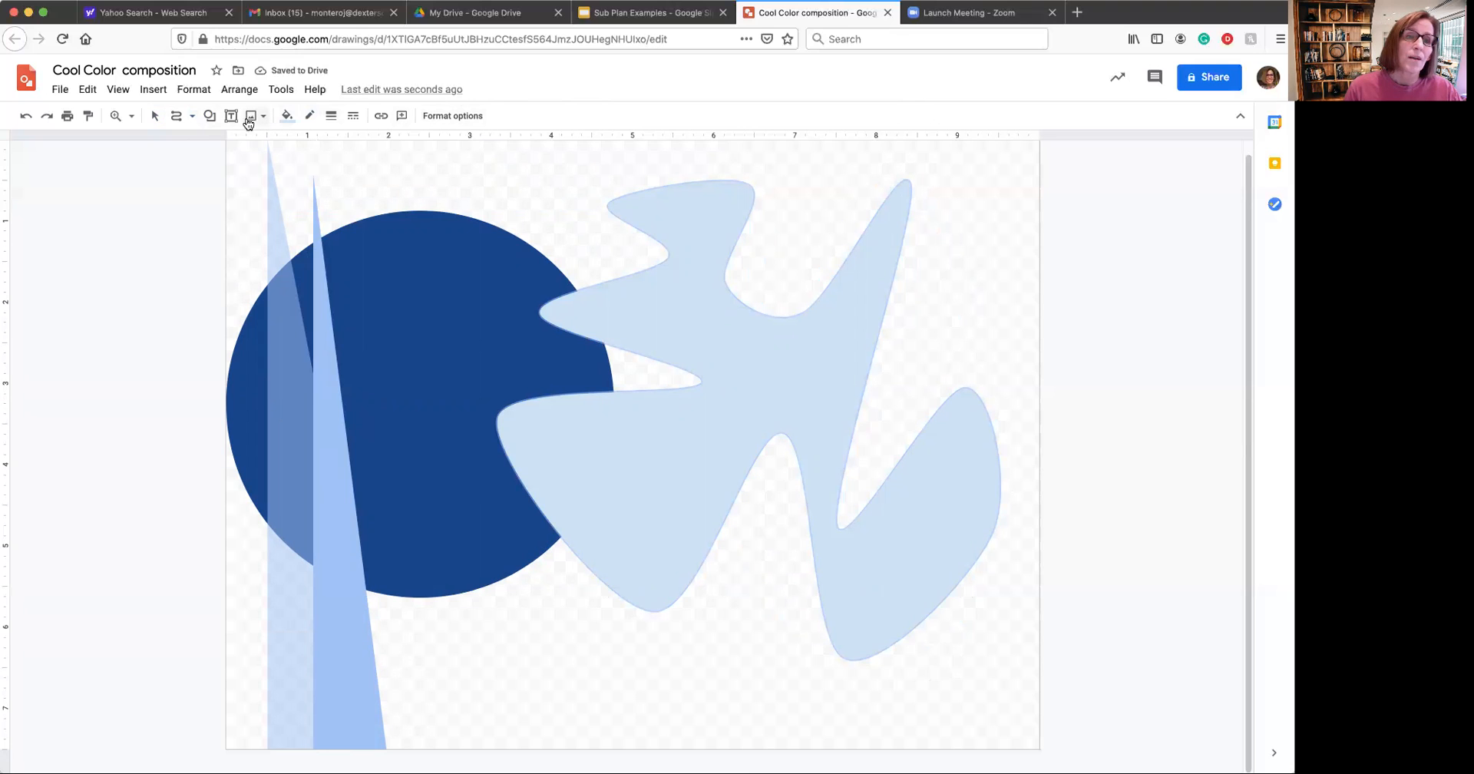
# Draw a rectangle about 1.5 by 1.3 inches near the canvas's upper-right corner, beside the wavy shape's tall spike
pyautogui.click(211, 116)
pyautogui.moveTo(225, 146)
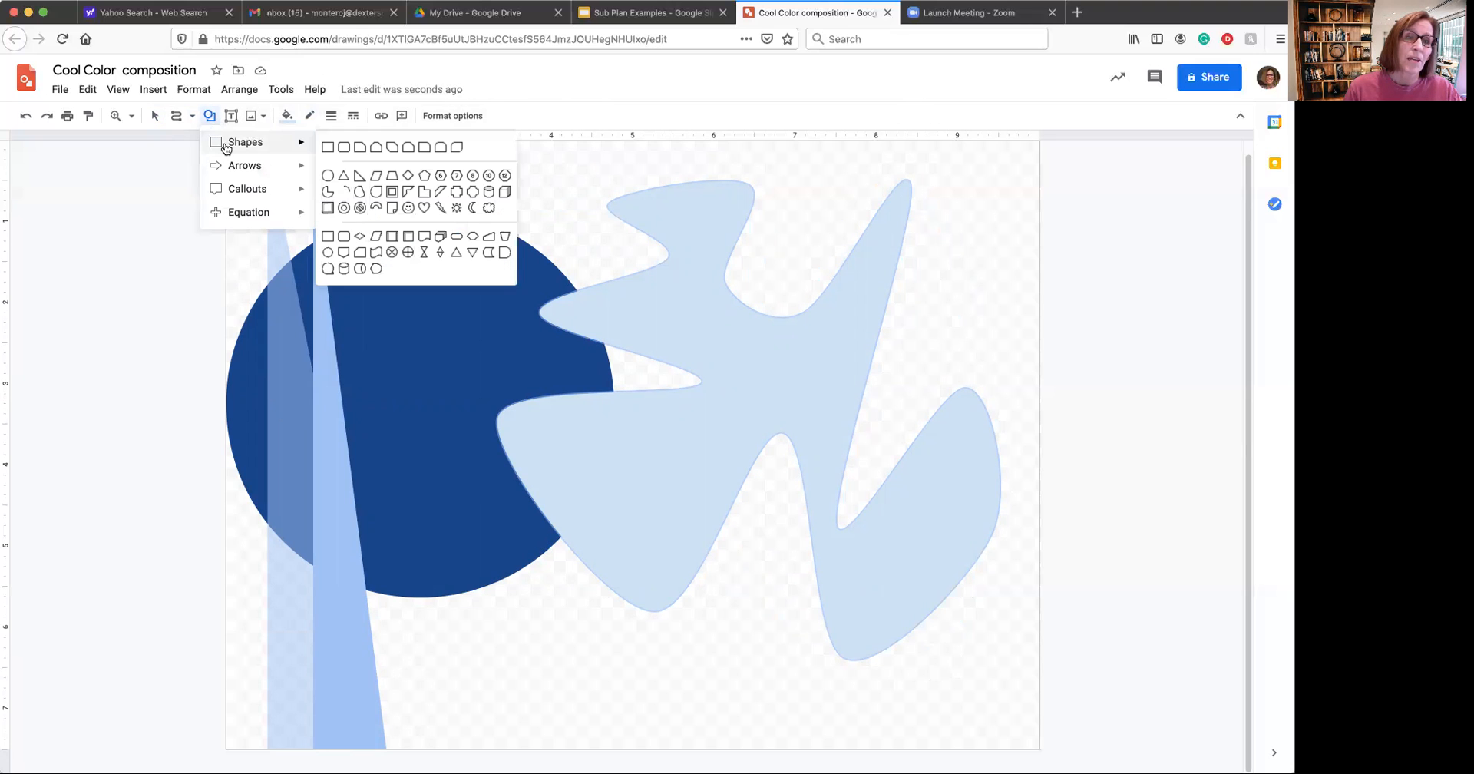
pyautogui.click(327, 148)
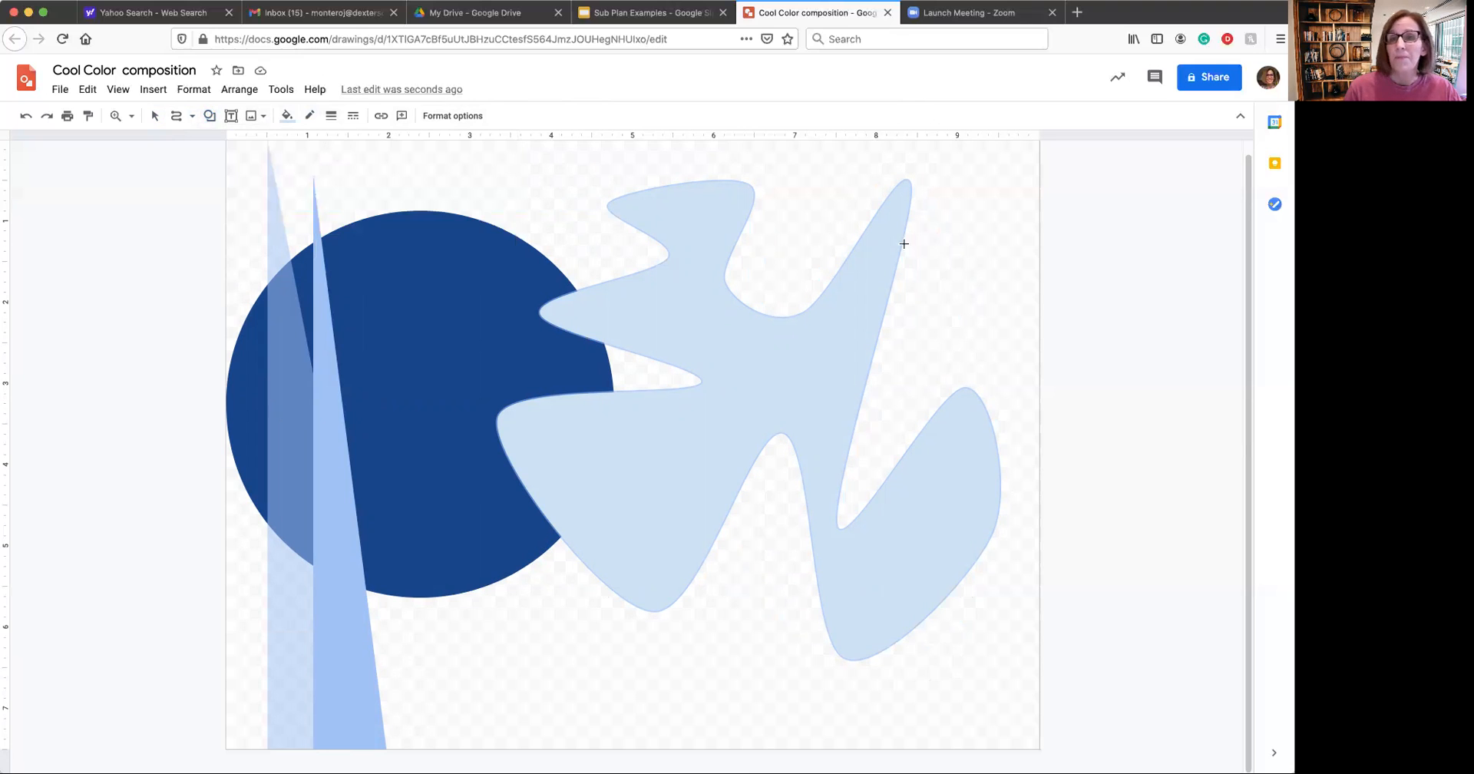
pyautogui.moveTo(892, 239)
pyautogui.mouseDown()
pyautogui.moveTo(949, 307)
pyautogui.moveTo(1015, 346)
pyautogui.mouseUp()
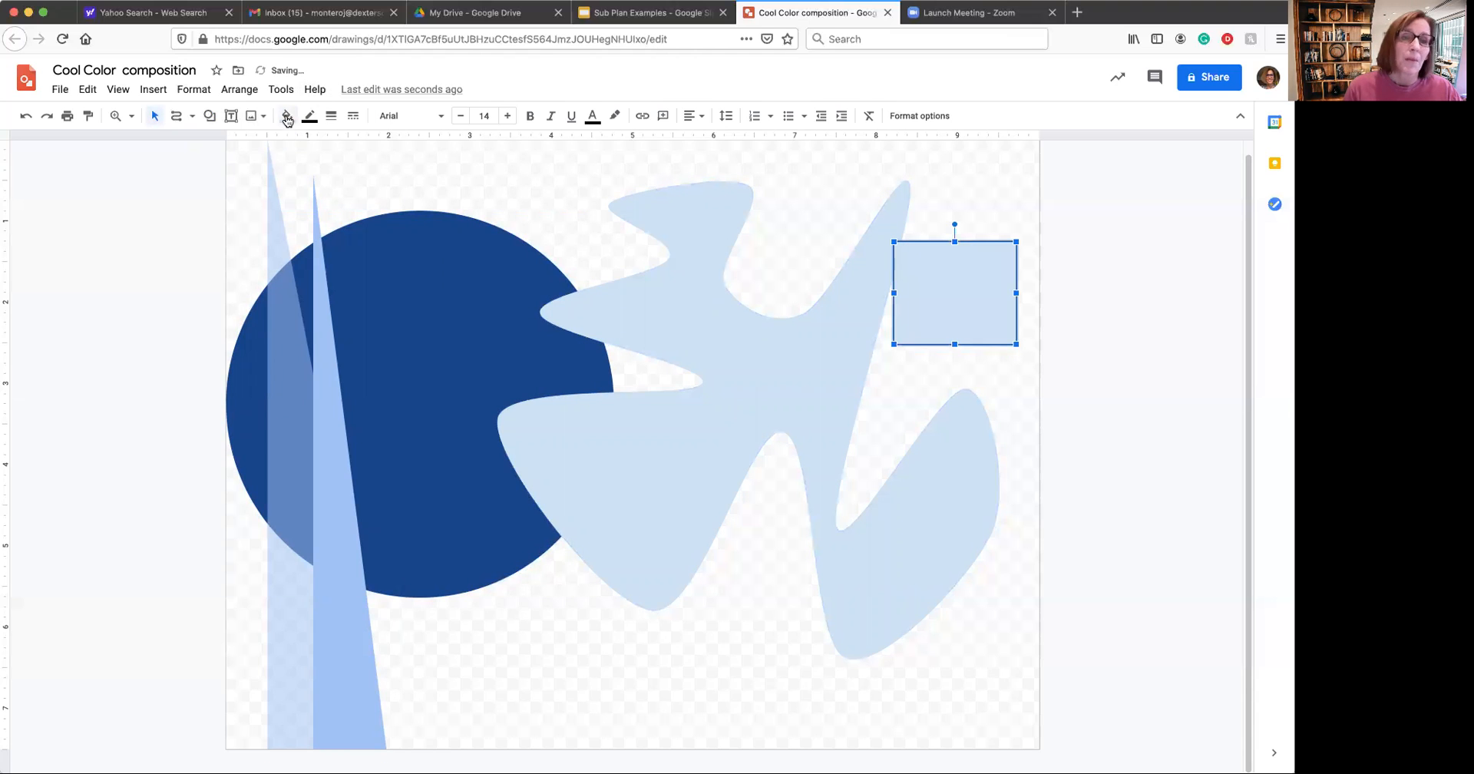
# Fill the new rectangle with dark teal (#134f5c) and make its outline transparent
pyautogui.click(287, 117)
pyautogui.click(374, 301)
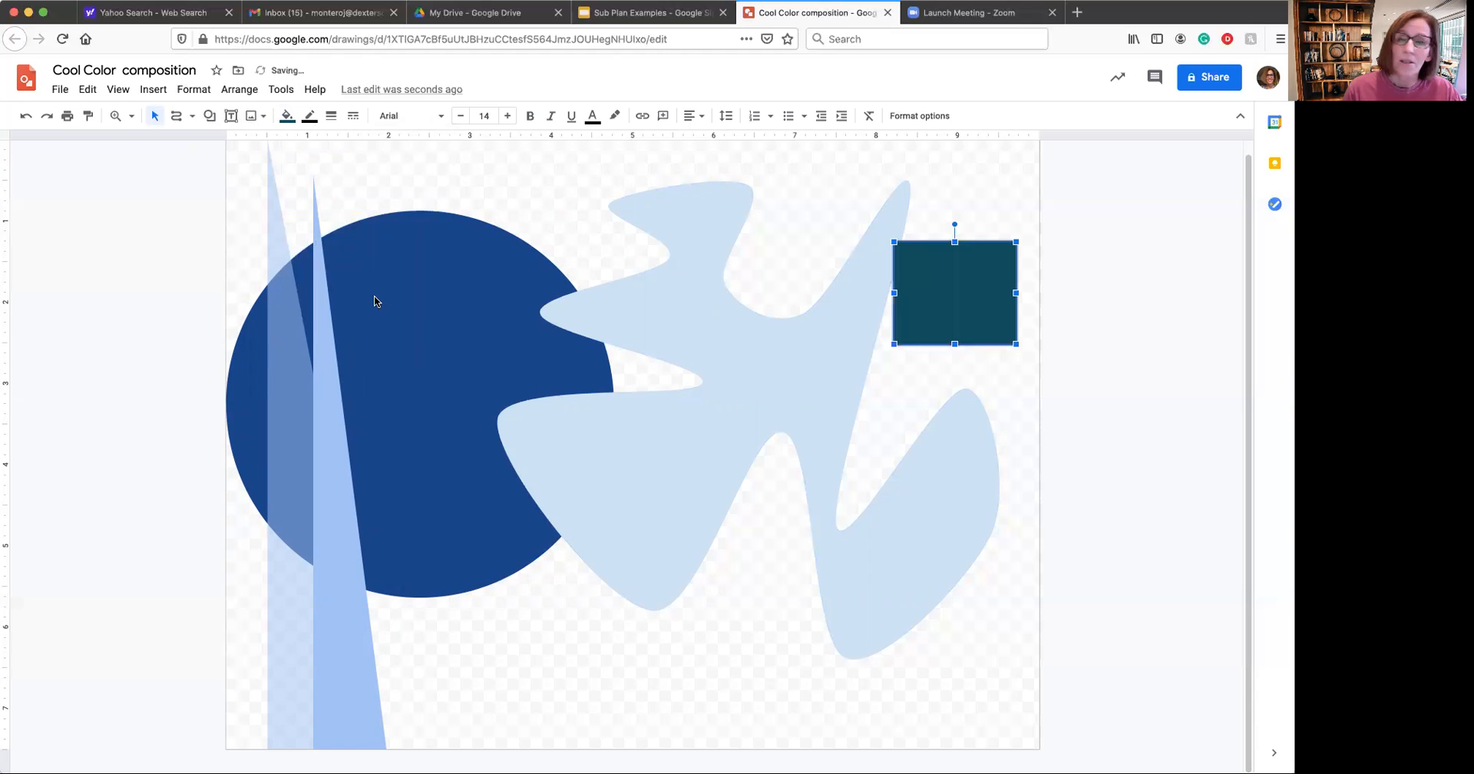
pyautogui.click(310, 117)
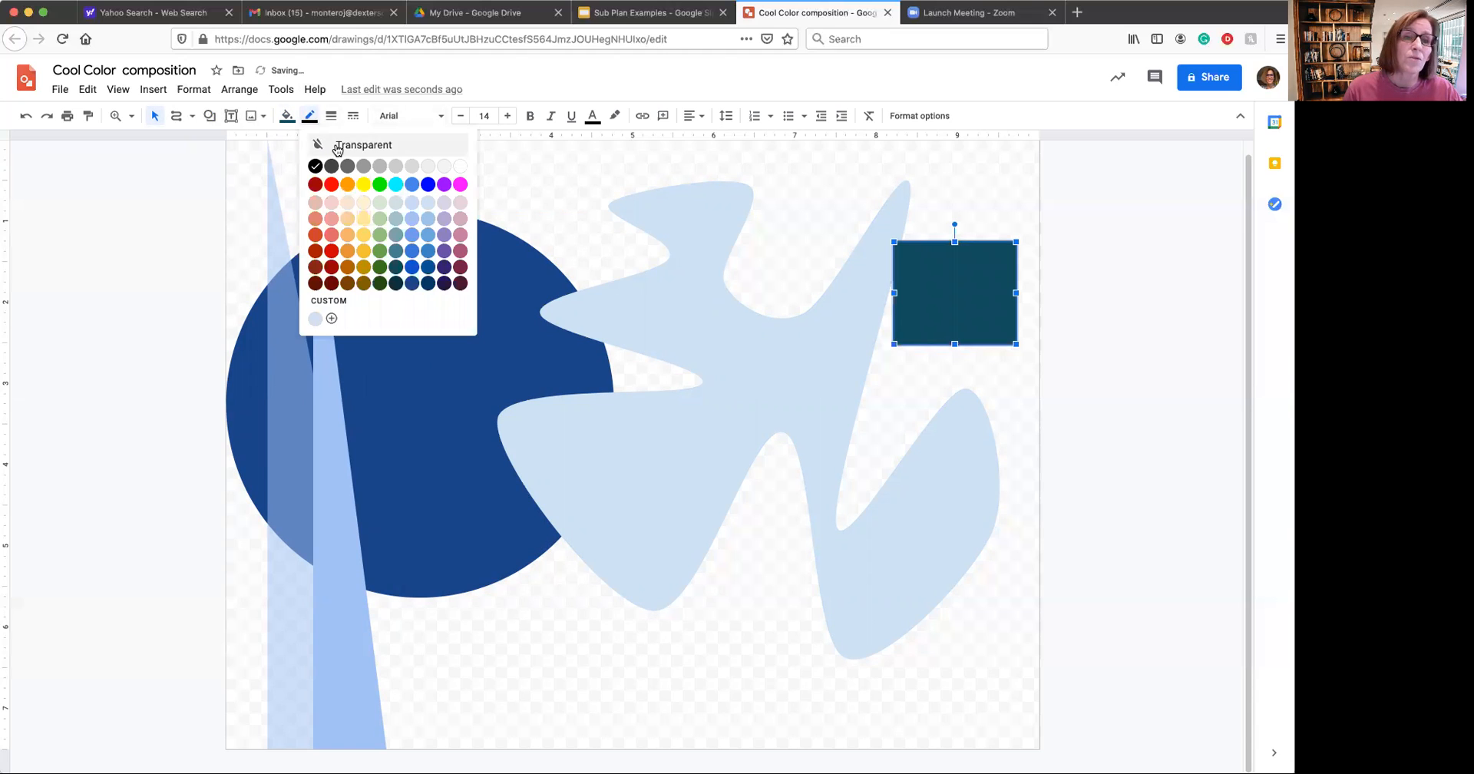
pyautogui.click(316, 146)
pyautogui.click(883, 370)
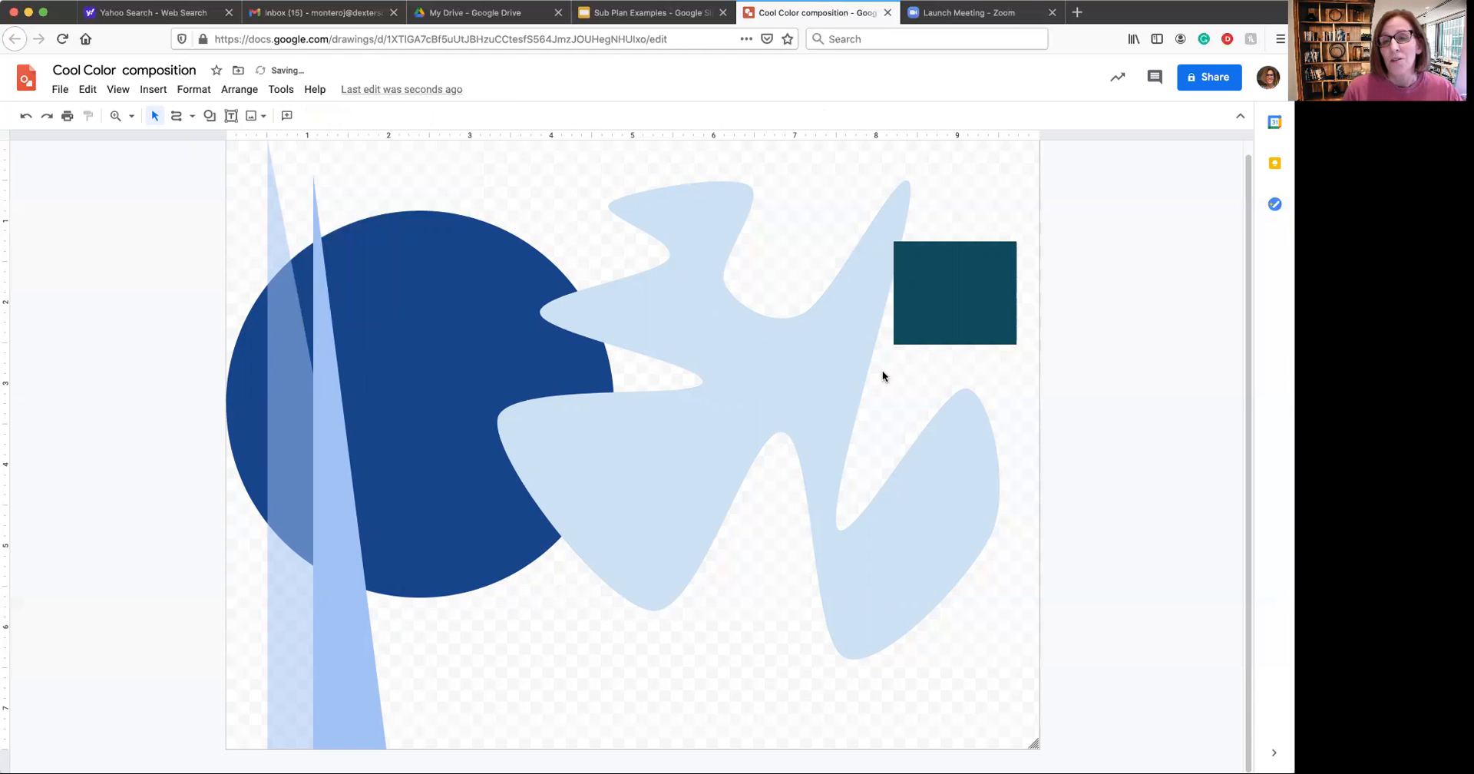
# Bring the wavy shape to the front and enlarge it to reach the canvas's right edge, overlapping the teal rectangle
pyautogui.click(860, 321)
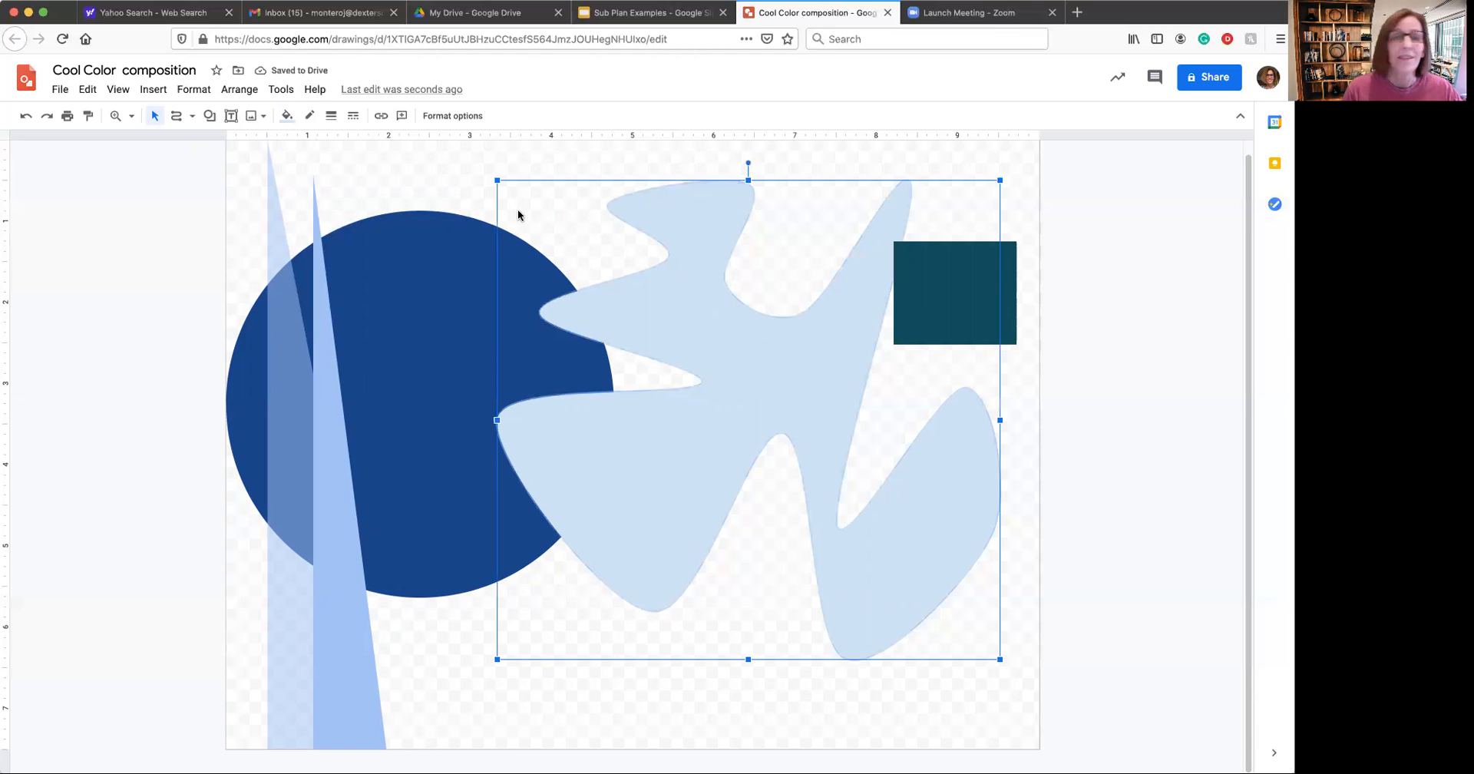
pyautogui.click(235, 94)
pyautogui.moveTo(254, 117)
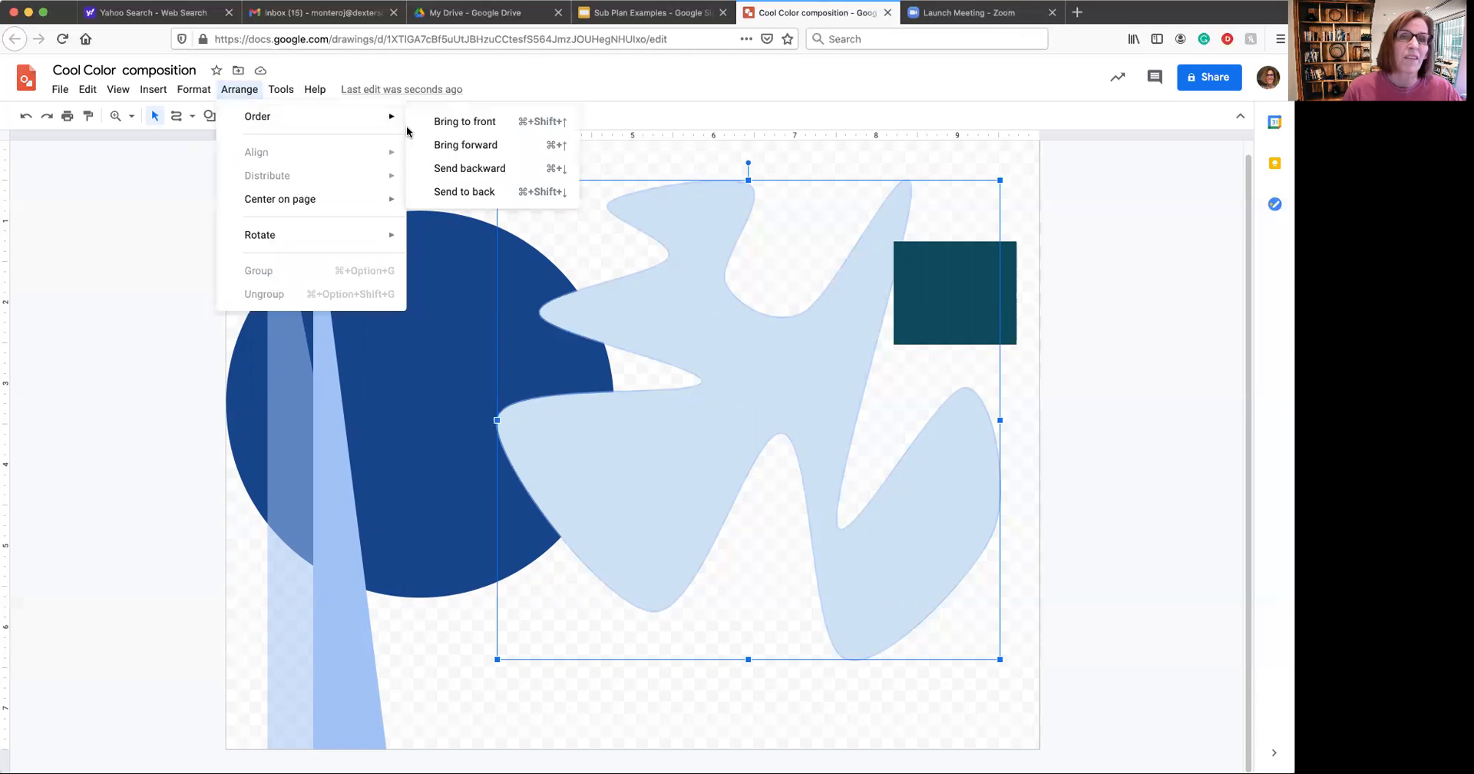
pyautogui.click(456, 124)
pyautogui.moveTo(1000, 180); pyautogui.dragTo(1039, 162)
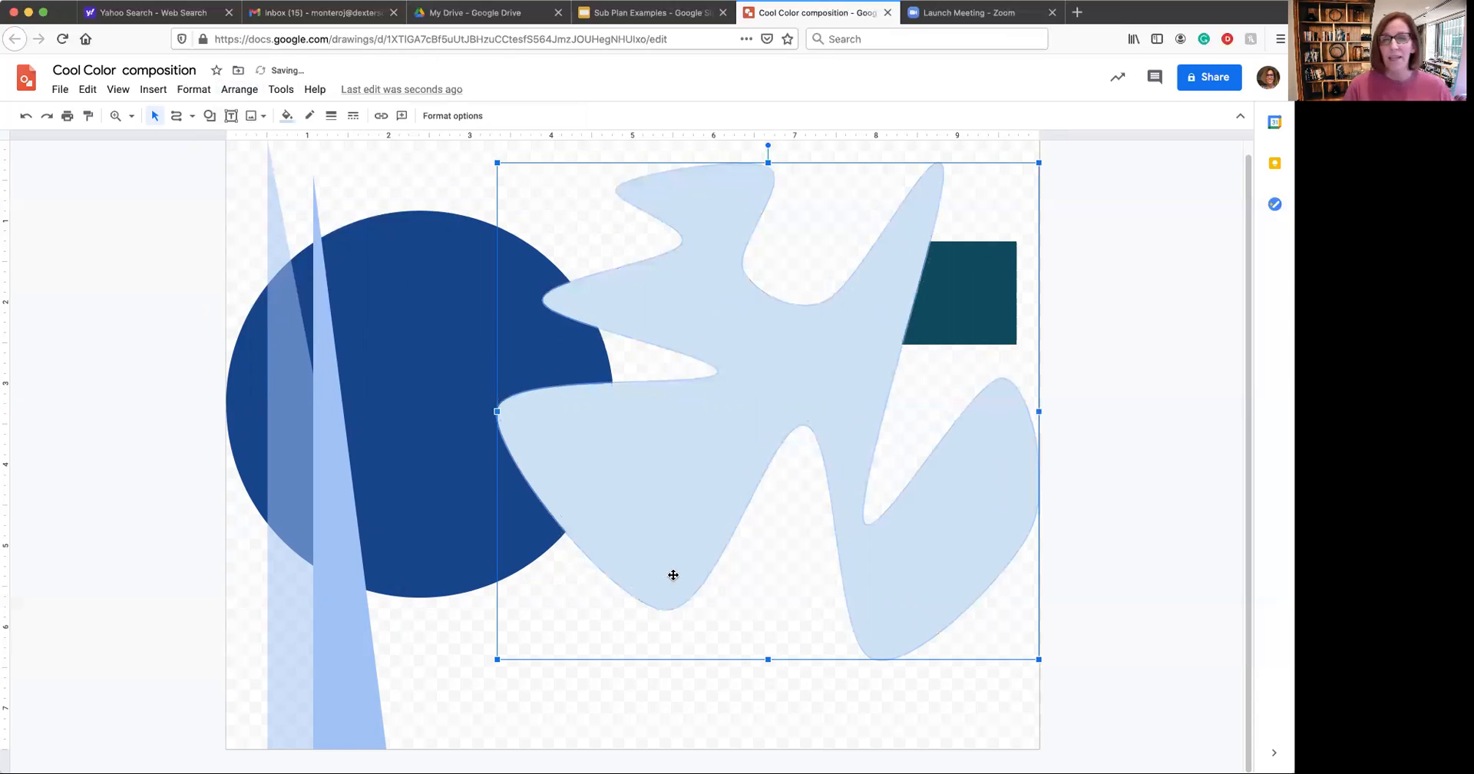
pyautogui.click(563, 676)
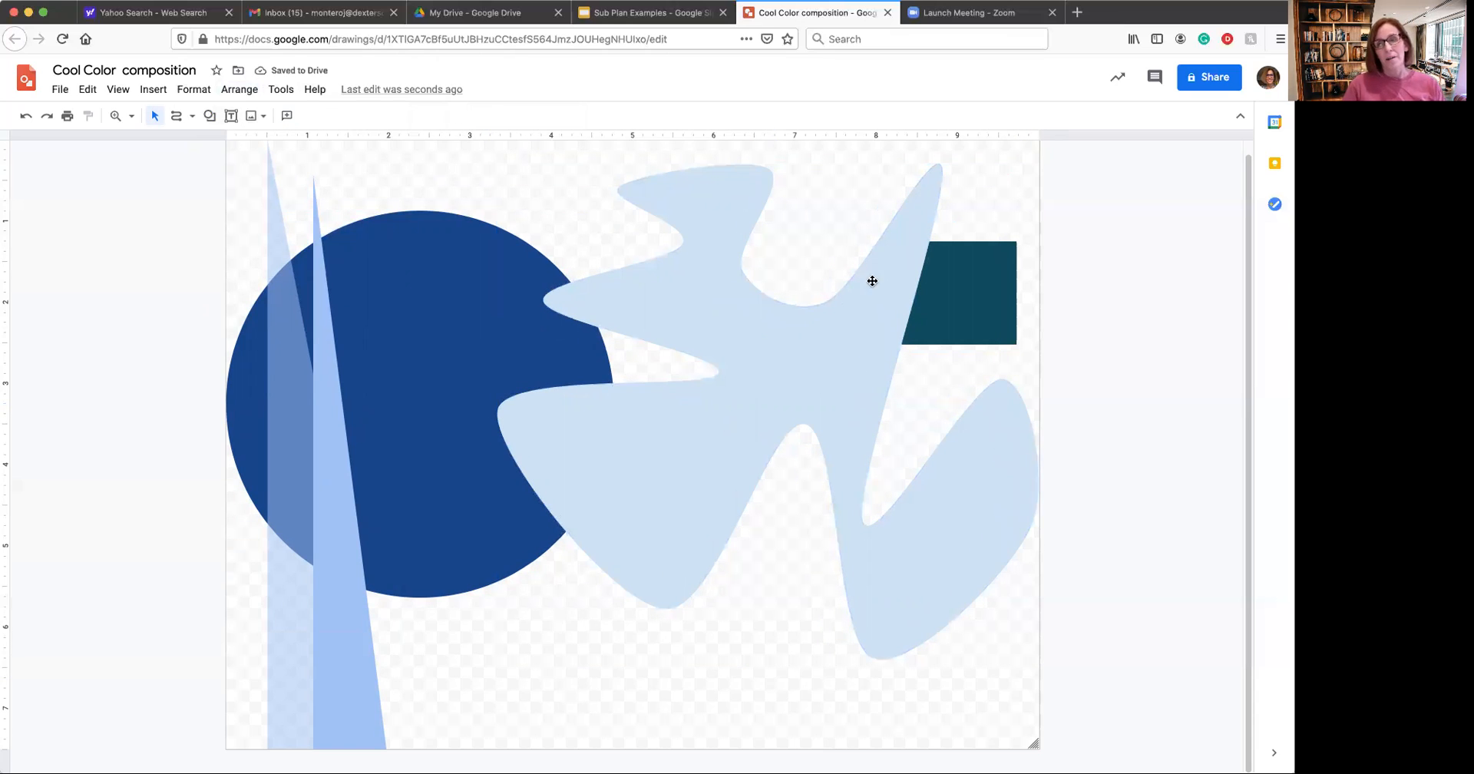
# Make the wavy shape's light blue fill partly transparent with a custom color
pyautogui.click(957, 286)
pyautogui.click(837, 342)
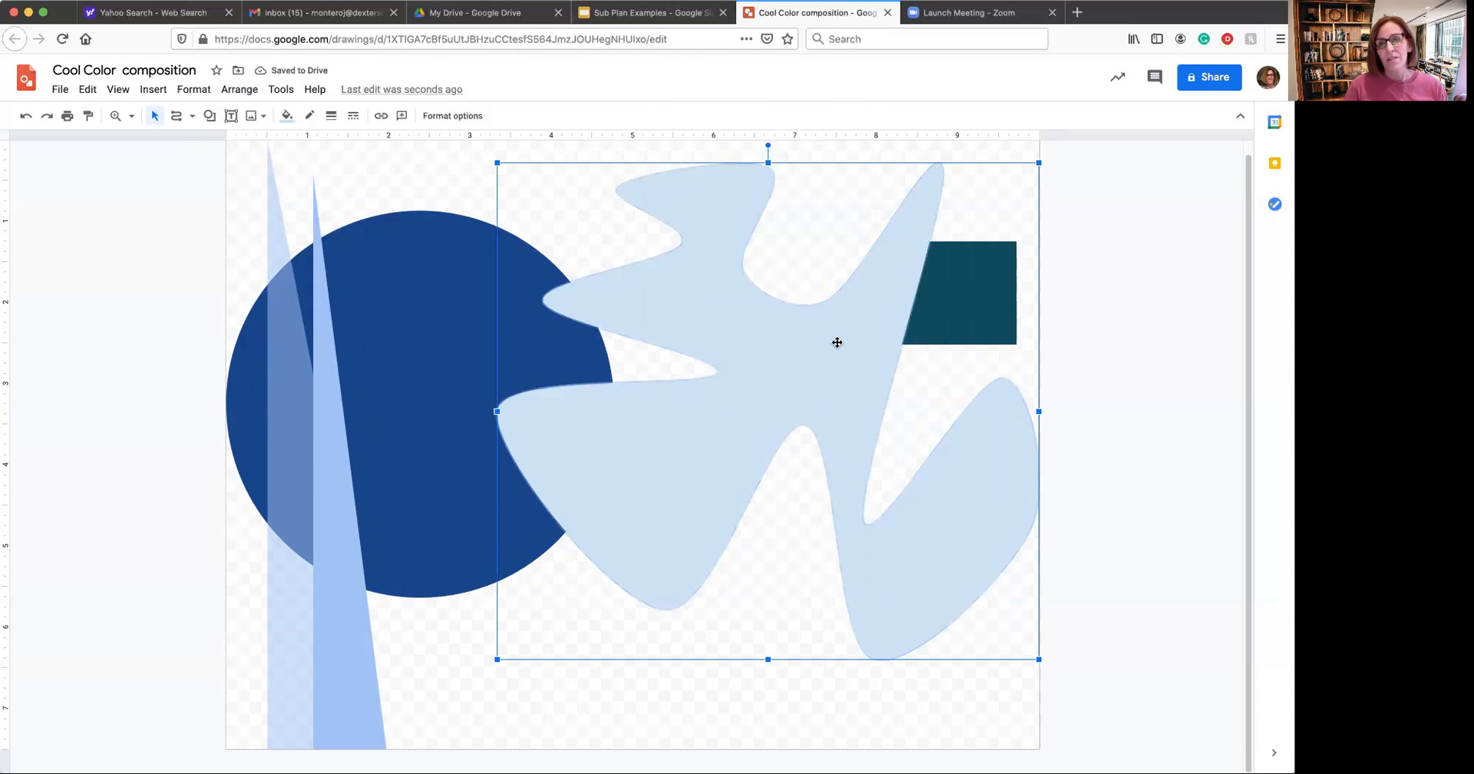
pyautogui.click(292, 118)
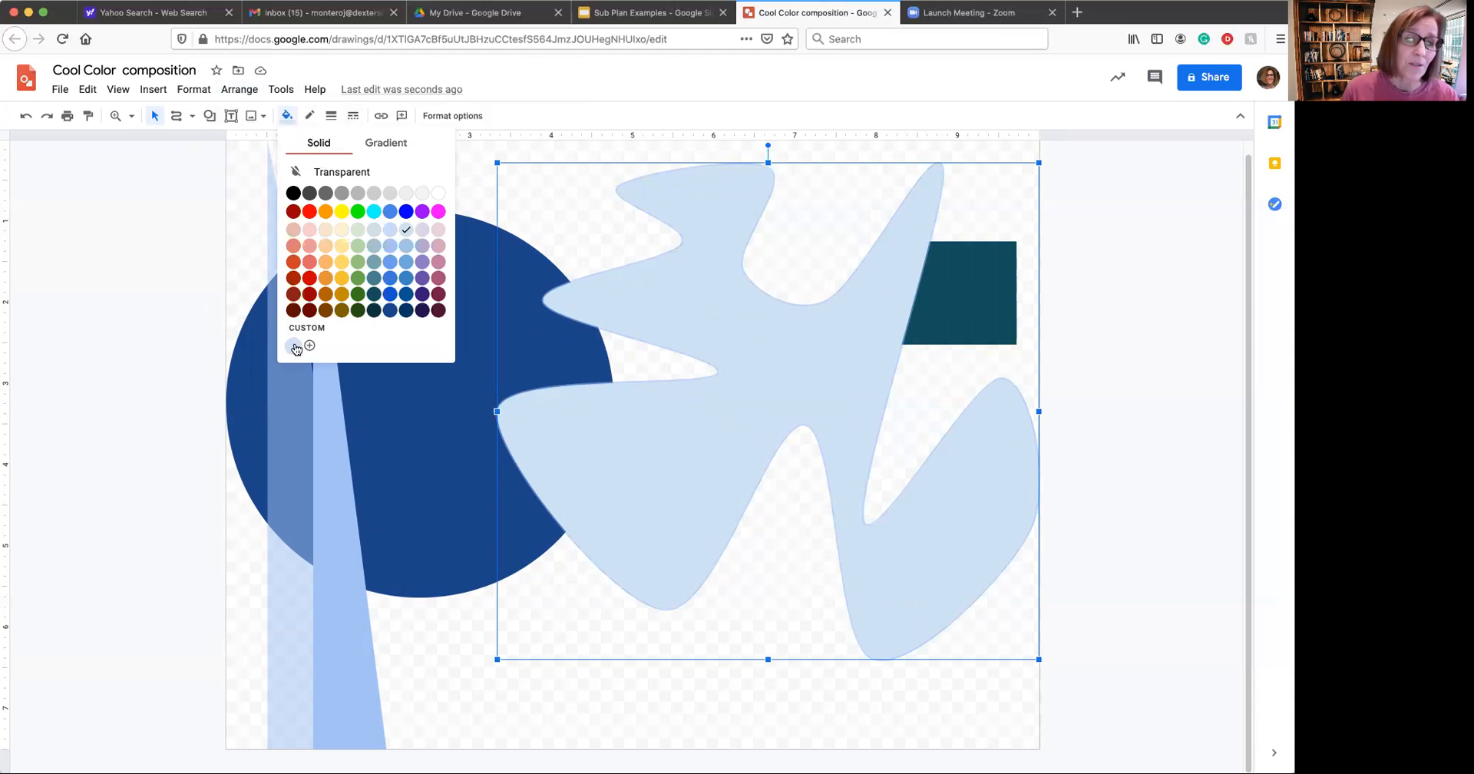
pyautogui.click(310, 345)
pyautogui.moveTo(713, 500); pyautogui.dragTo(659, 499)
pyautogui.click(693, 542)
pyautogui.click(753, 571)
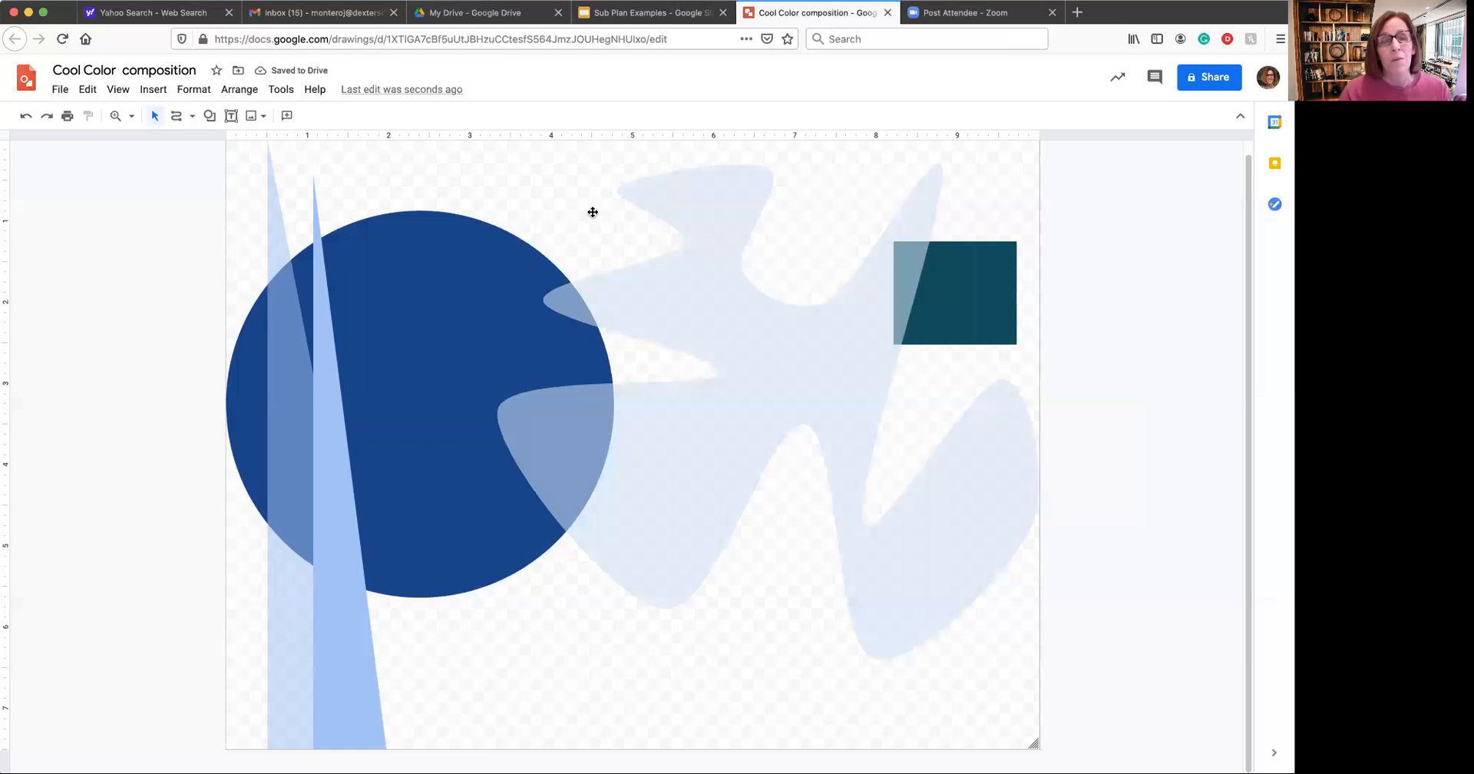
# Draw a narrow vertical bar about 4.1 inches tall, ending at the canvas's bottom edge, and fill it with dark teal
pyautogui.click(209, 115)
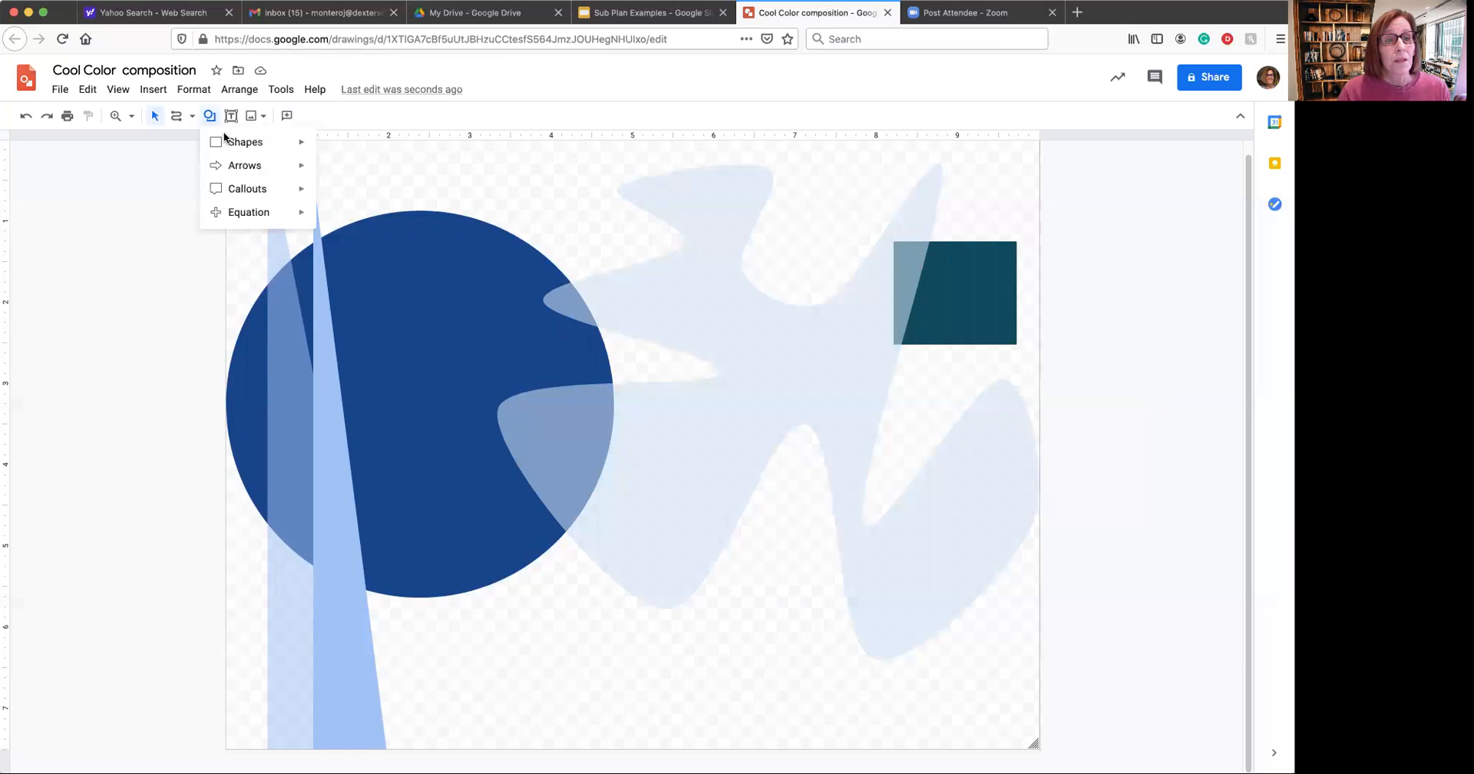
pyautogui.moveTo(225, 139)
pyautogui.click(328, 147)
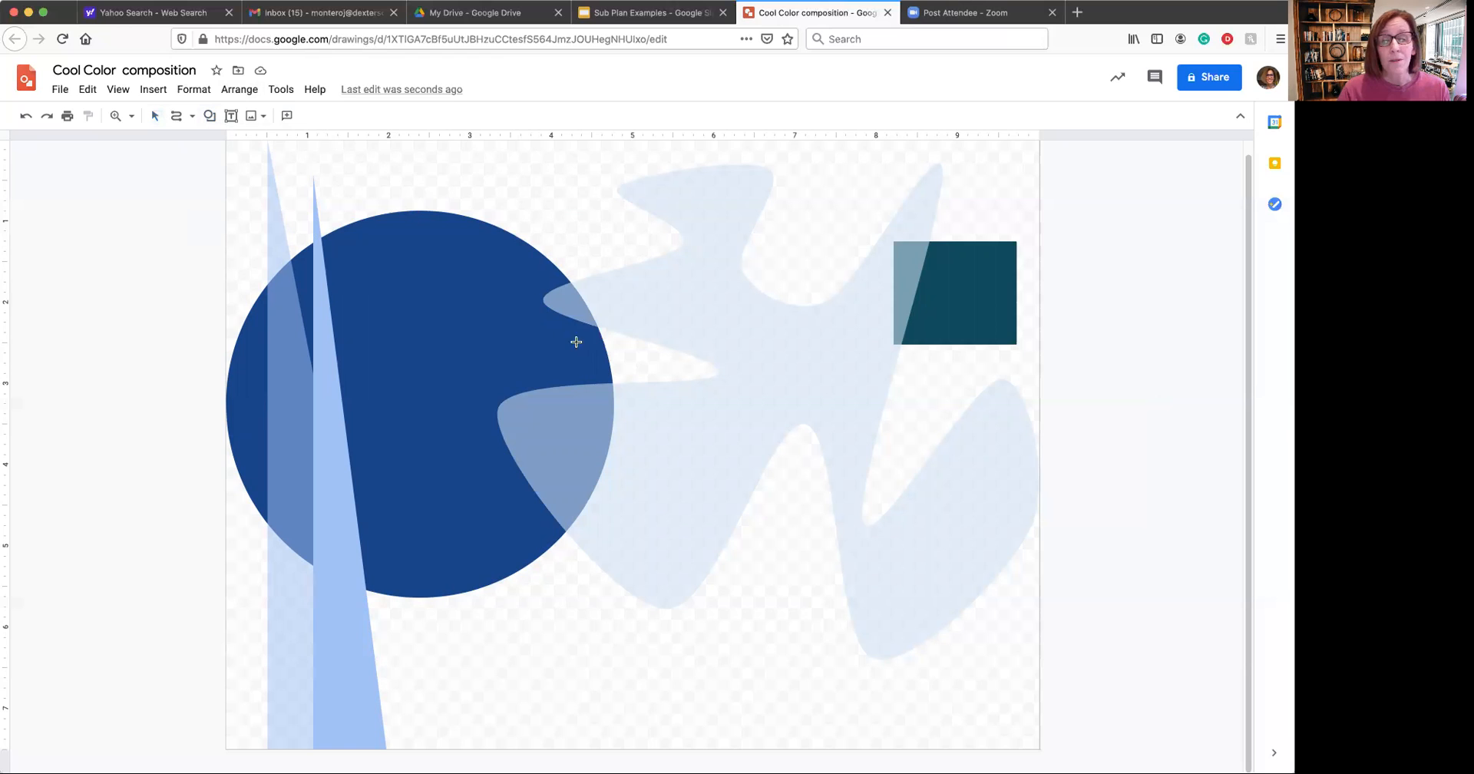
pyautogui.moveTo(773, 413); pyautogui.dragTo(784, 746)
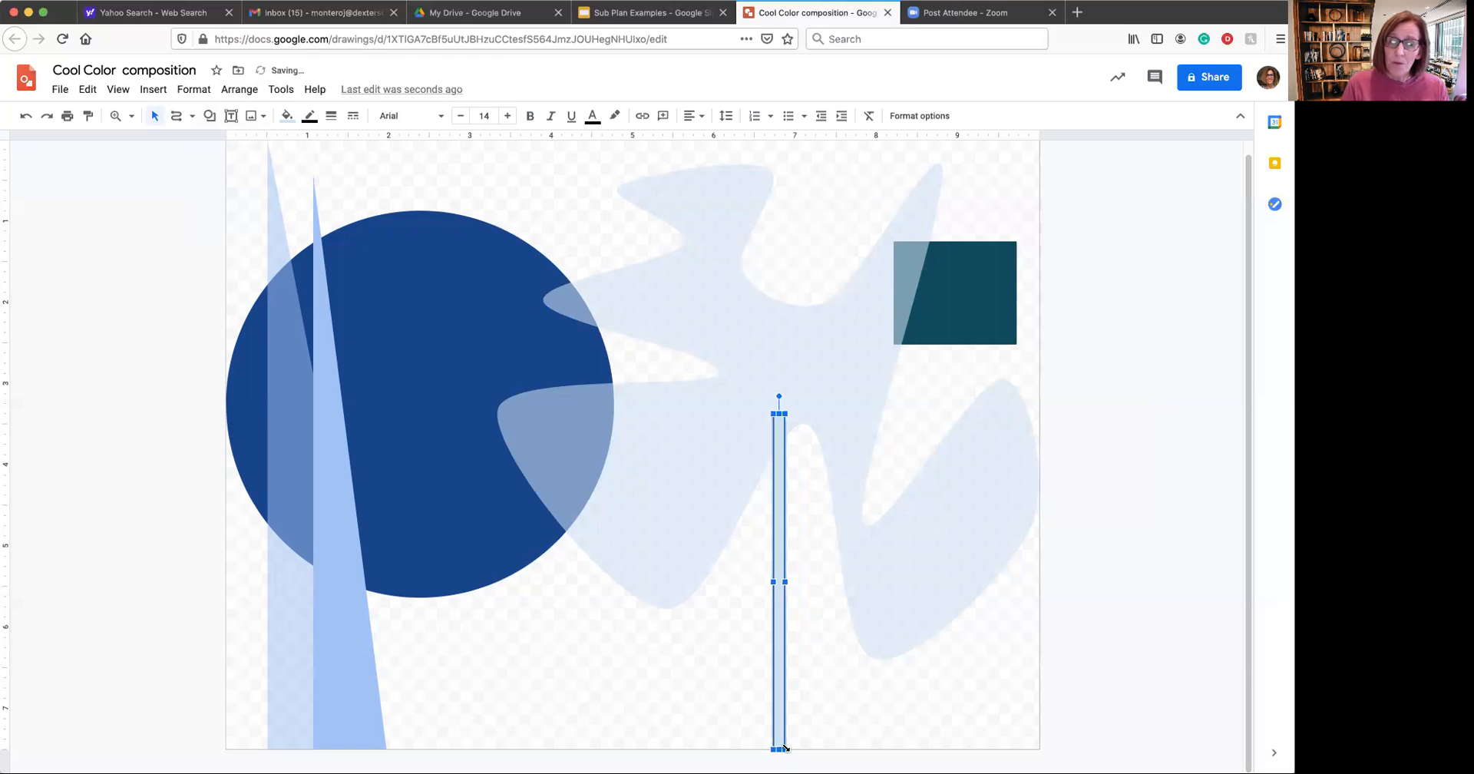
pyautogui.click(285, 117)
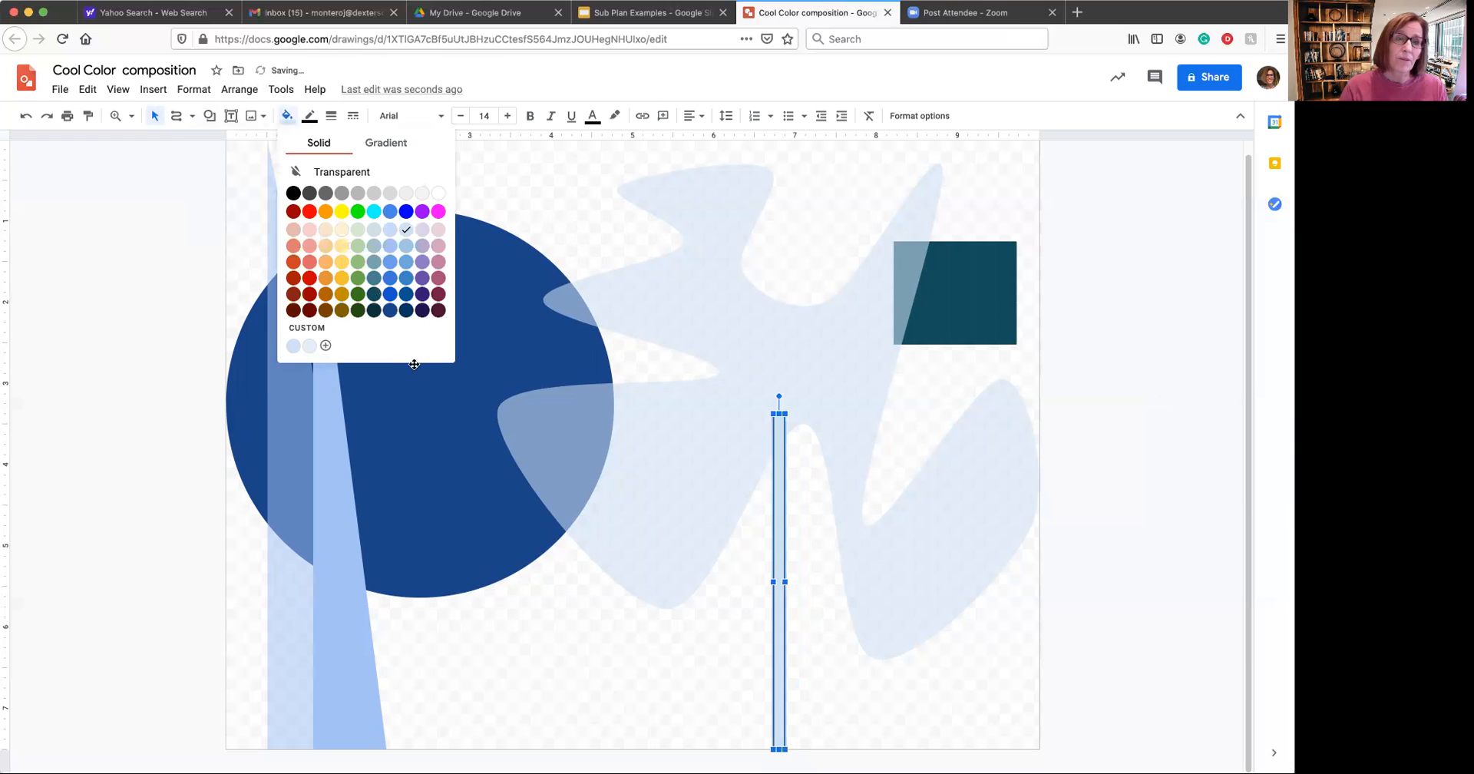
pyautogui.click(374, 293)
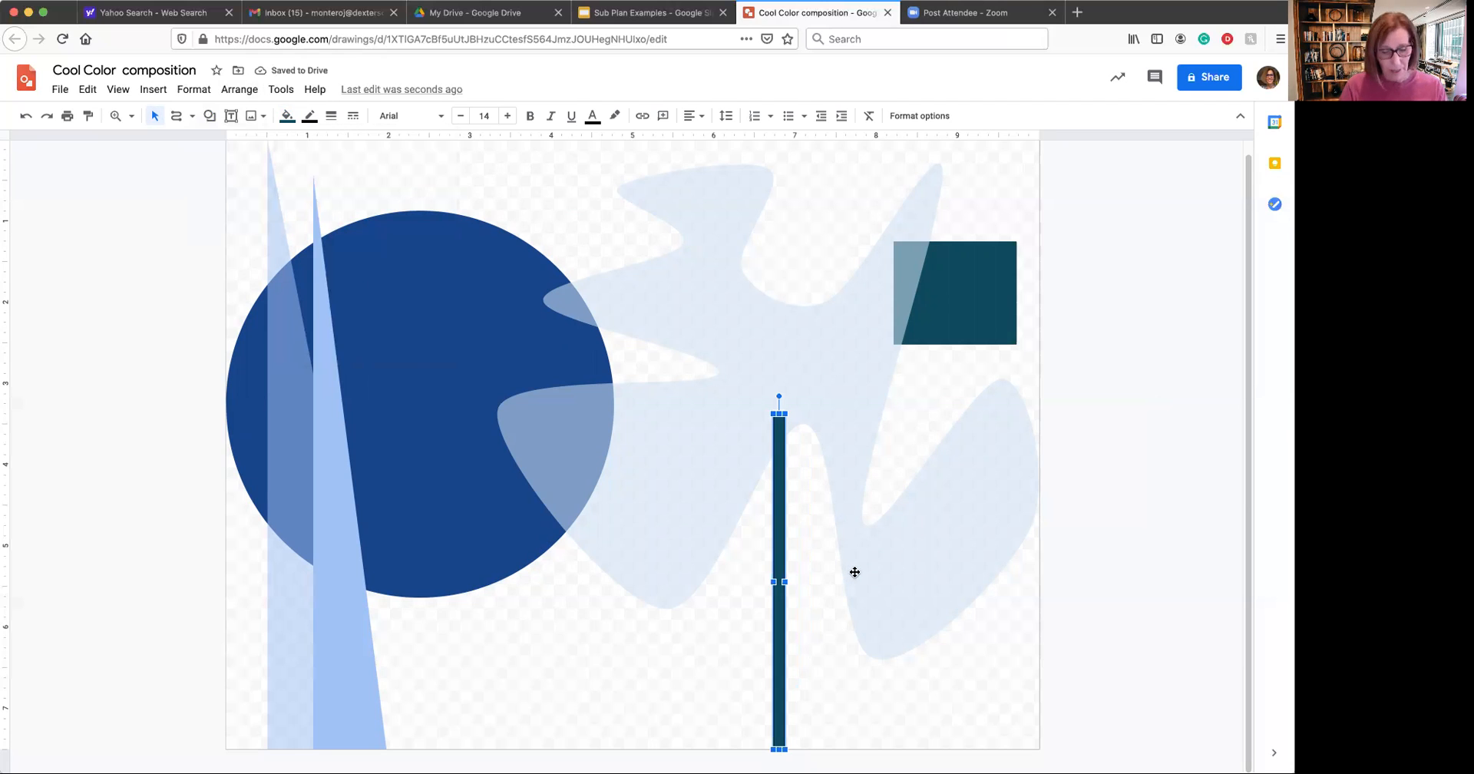
# Duplicate the teal bar, place the copy just right of the original, and extend its top to about 5.1 inches tall
pyautogui.hotkey('ctrl', 'd')
pyautogui.moveTo(795, 601); pyautogui.dragTo(806, 588)
pyautogui.moveTo(801, 413); pyautogui.dragTo(802, 330)
# Make the outlines of both teal bars transparent
pyautogui.click(779, 477)
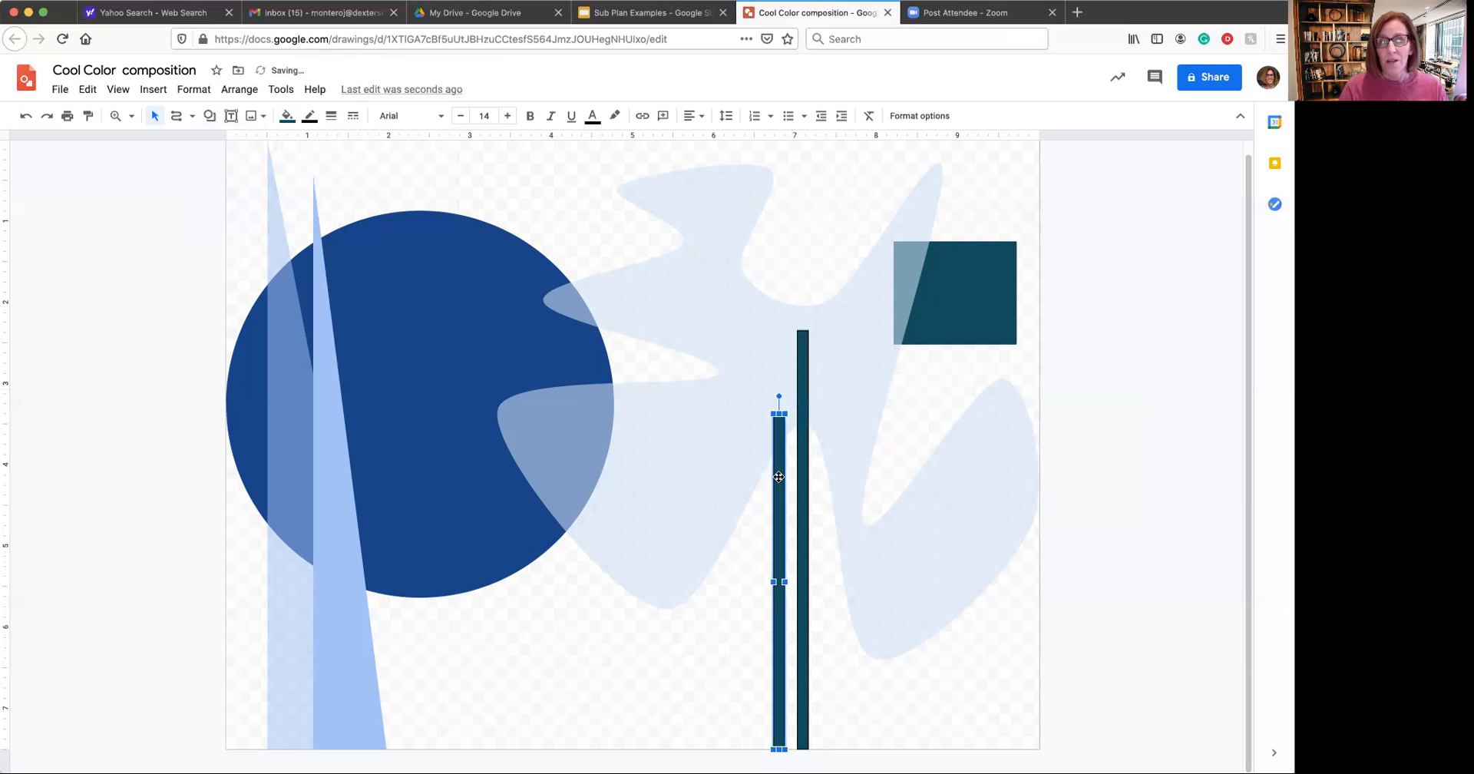
pyautogui.click(310, 116)
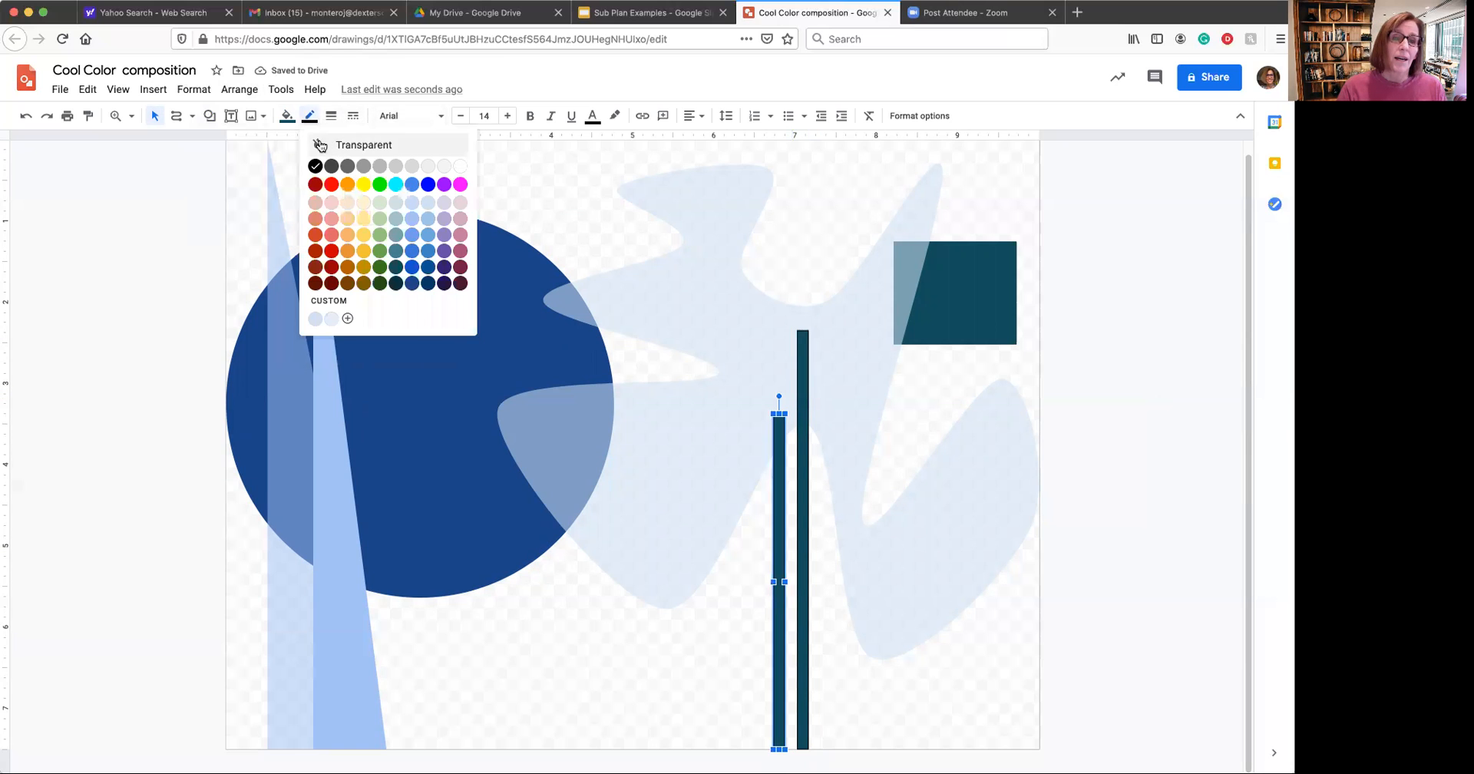
pyautogui.click(320, 145)
pyautogui.click(803, 589)
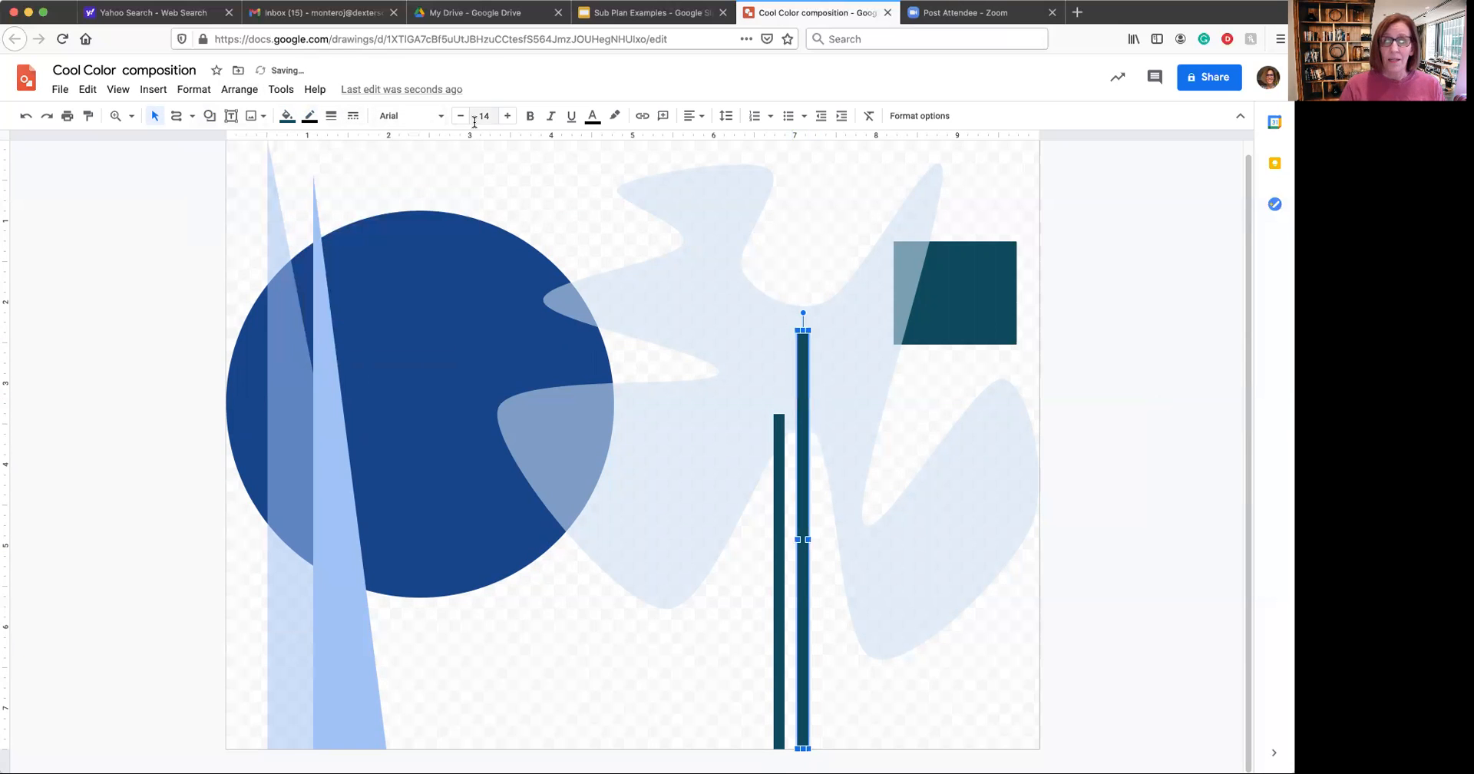
pyautogui.click(310, 116)
pyautogui.click(316, 145)
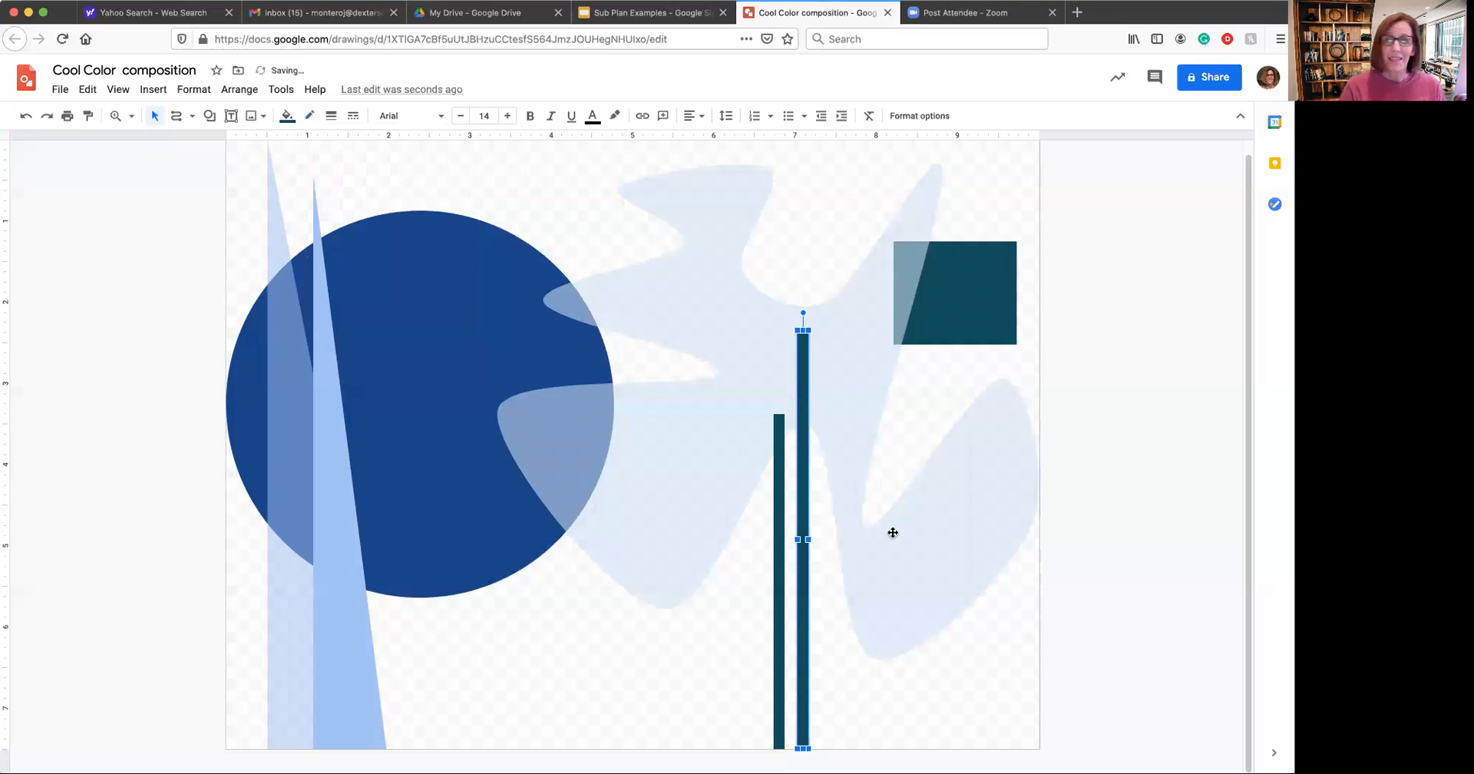
pyautogui.click(1007, 628)
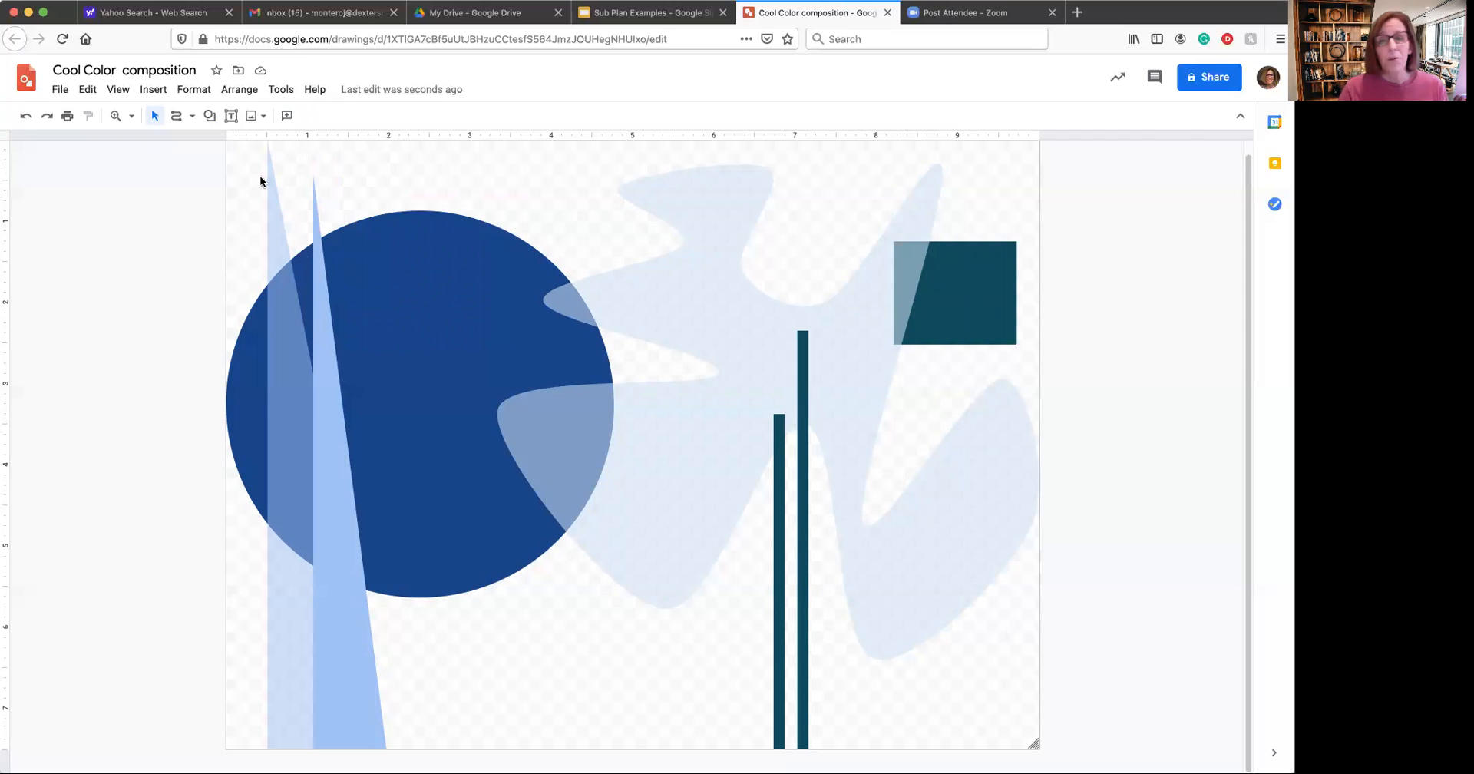
# Give the teal rectangle a partly transparent custom fill, #134f5ca2
pyautogui.click(981, 274)
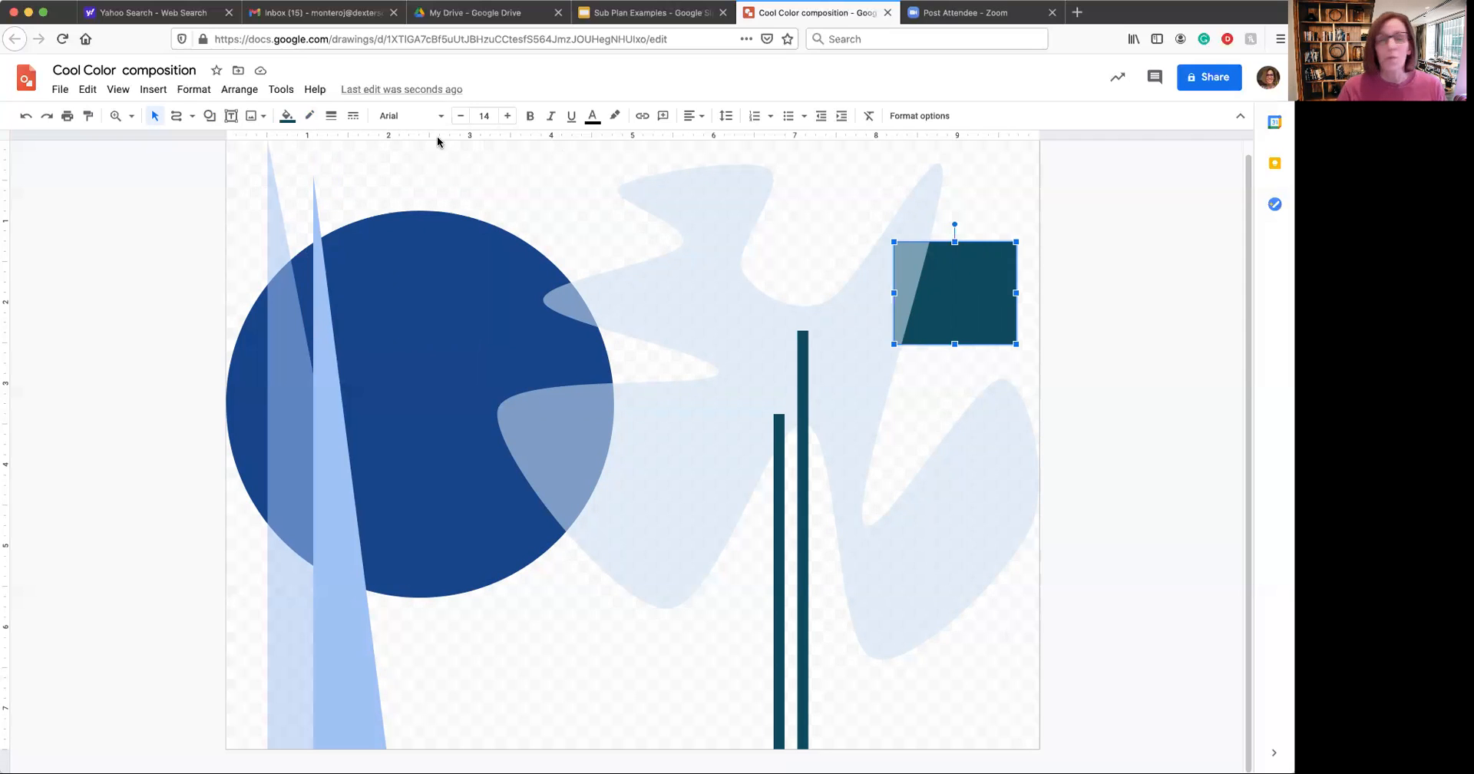
pyautogui.click(287, 117)
pyautogui.click(323, 342)
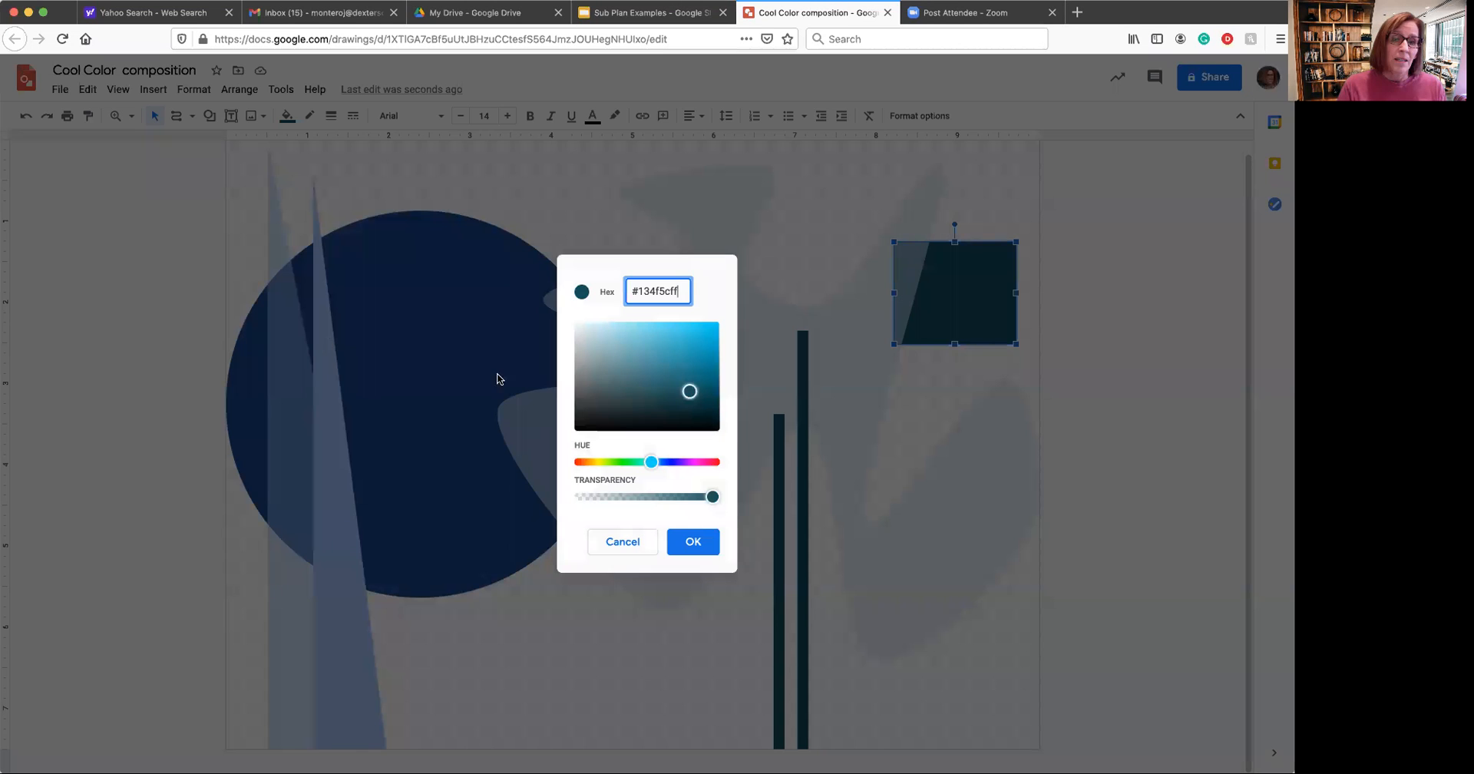
pyautogui.moveTo(714, 499); pyautogui.dragTo(668, 505)
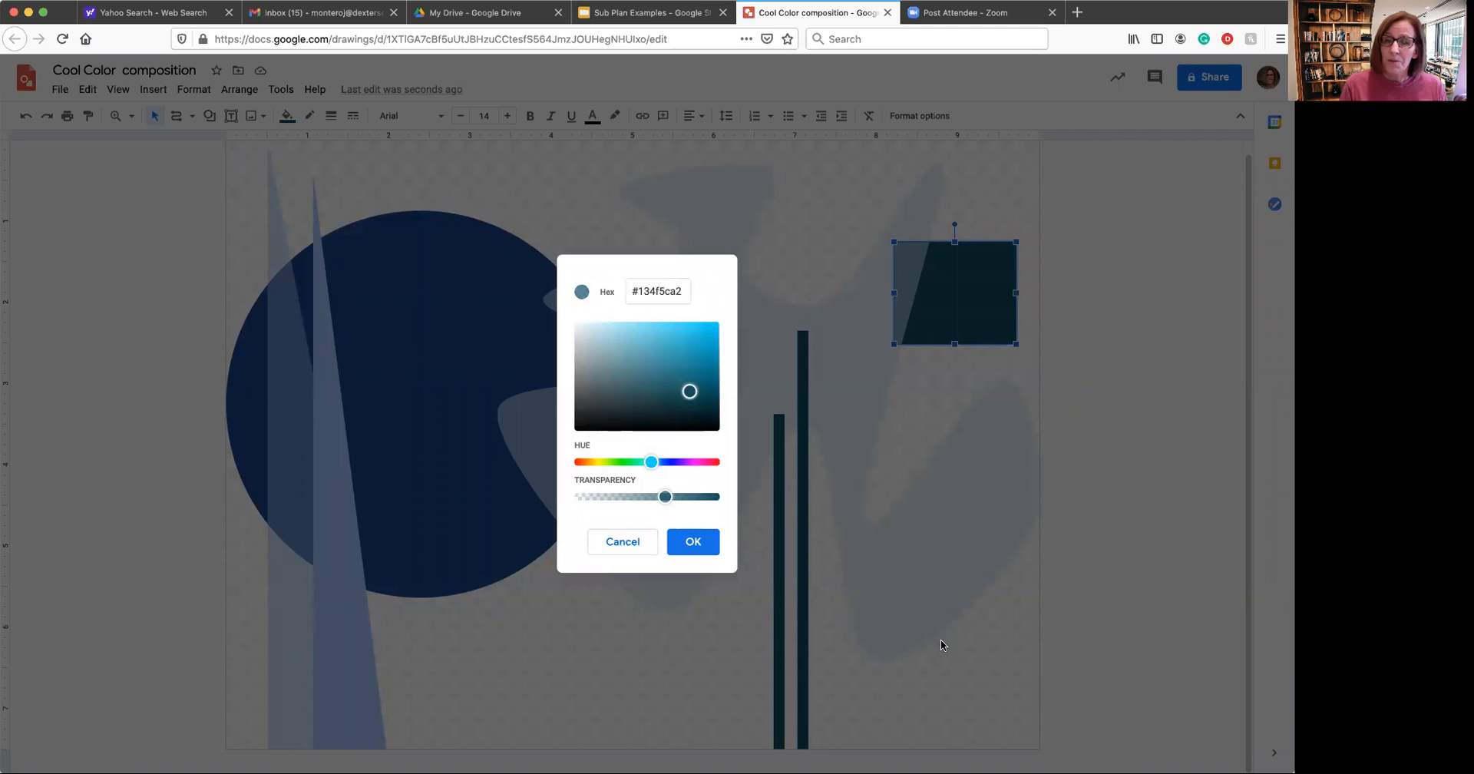
pyautogui.click(701, 542)
pyautogui.click(979, 666)
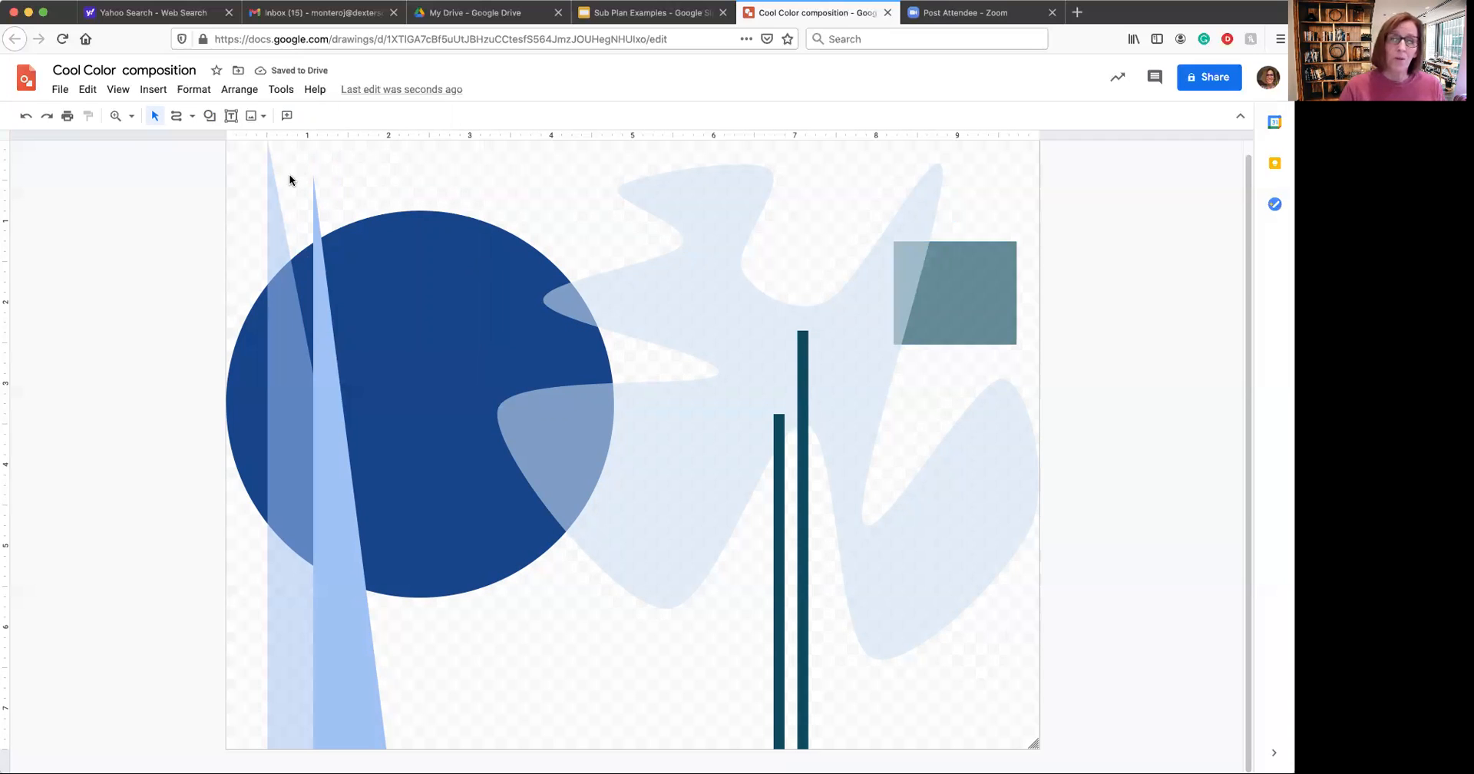
# Draw a small triangle about 0.6 by 1 inch at the canvas's top, between the circle and the wavy shape
pyautogui.click(210, 116)
pyautogui.moveTo(246, 141)
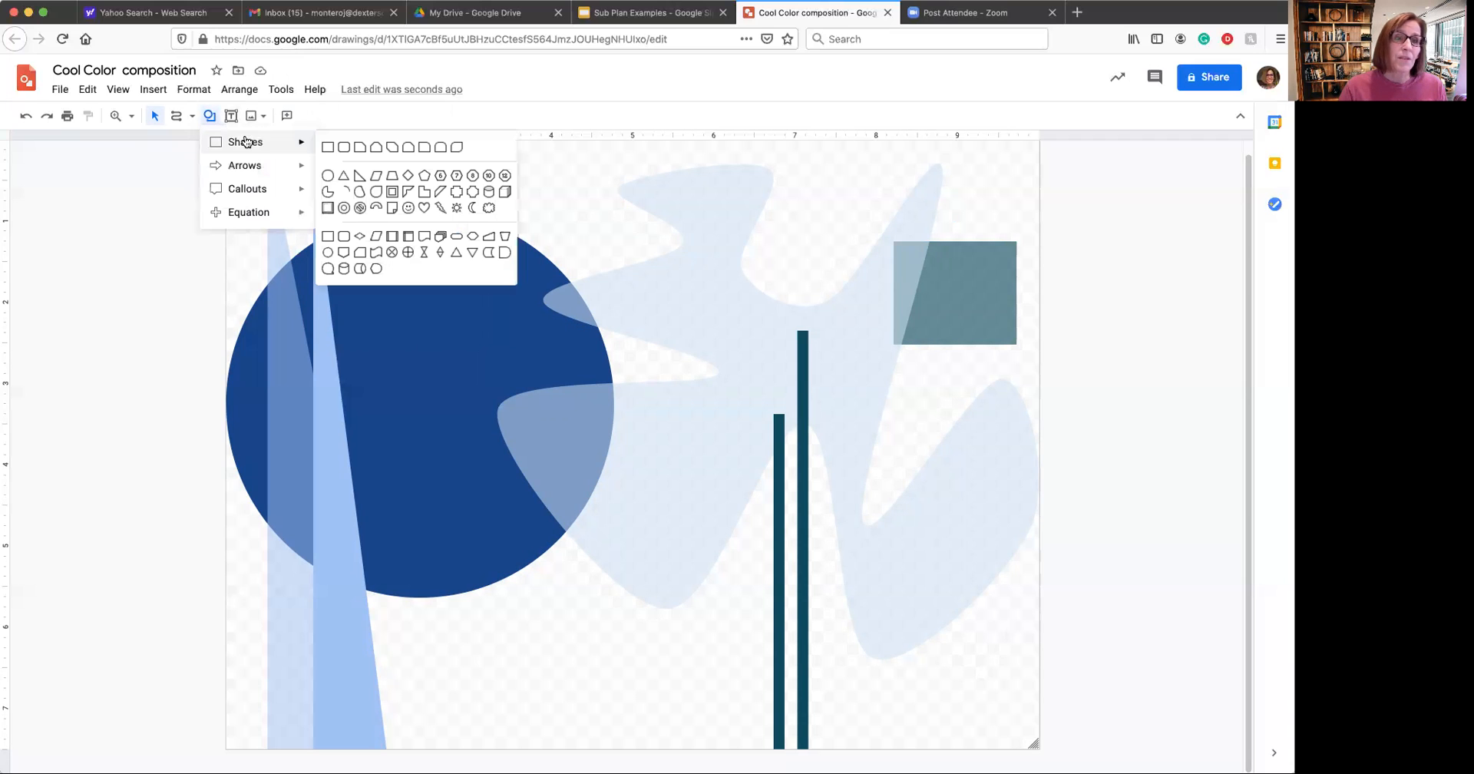
pyautogui.click(344, 176)
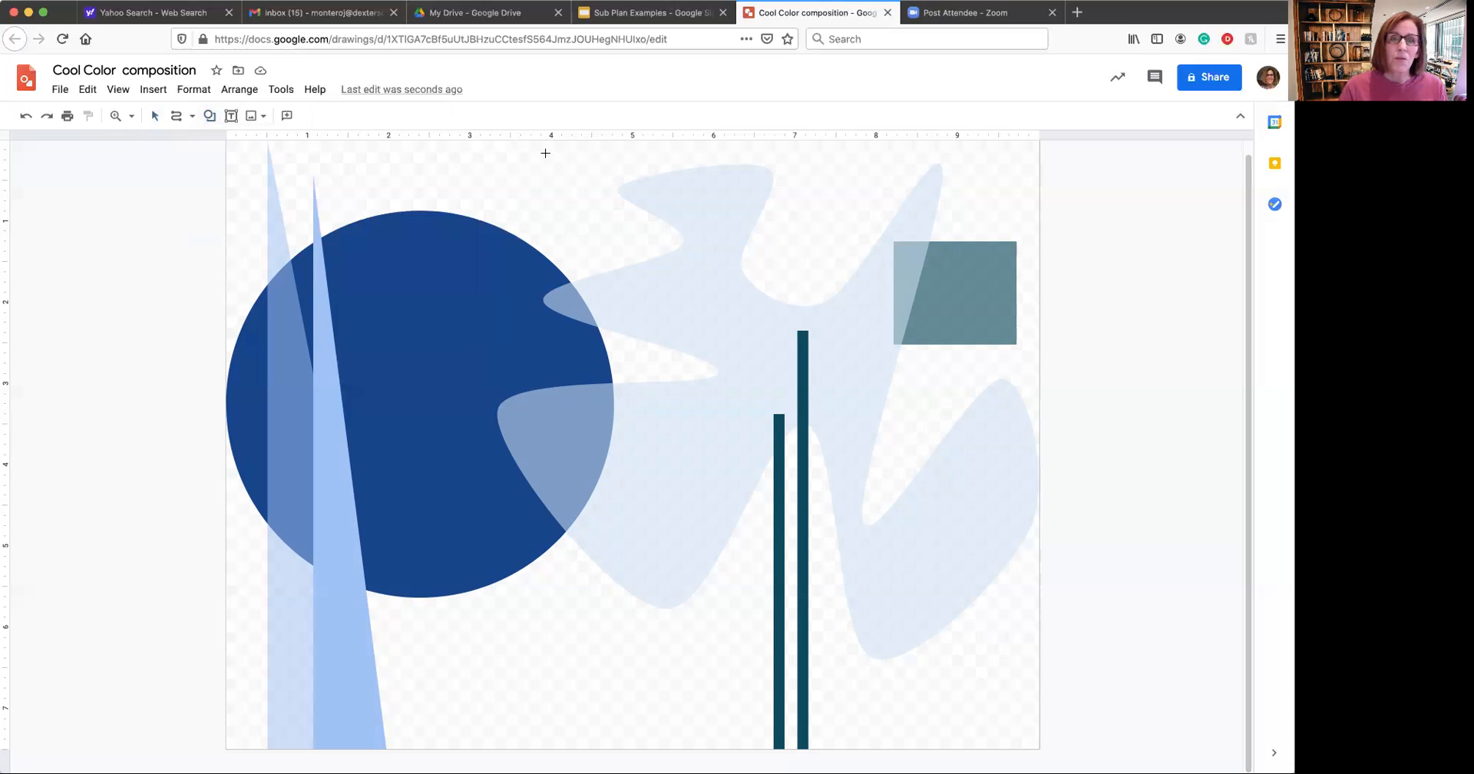
pyautogui.moveTo(539, 145); pyautogui.dragTo(572, 198)
pyautogui.moveTo(582, 214); pyautogui.dragTo(589, 231)
# Make the small triangle's outline transparent and fill it with dark purple
pyautogui.click(309, 116)
pyautogui.click(316, 145)
pyautogui.click(283, 116)
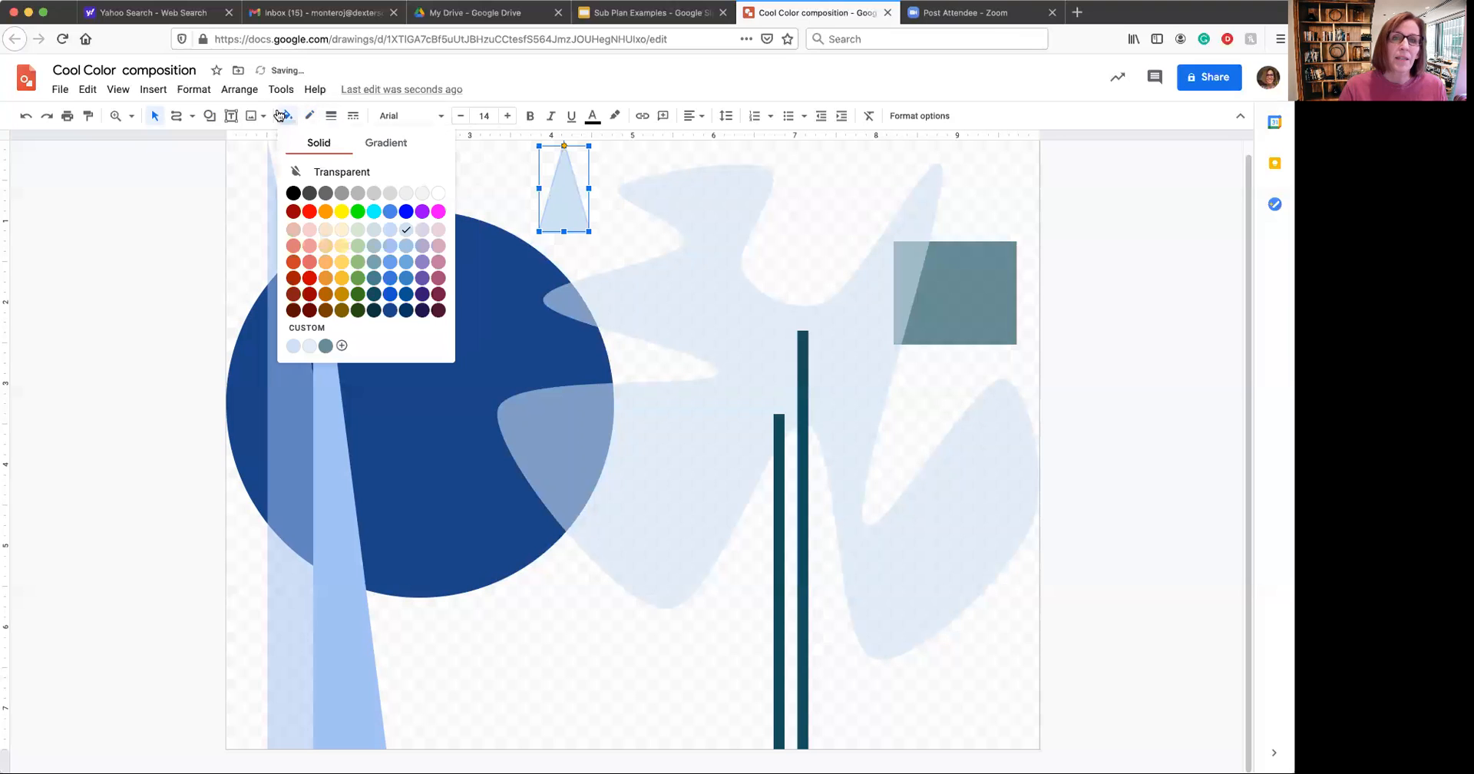
pyautogui.click(423, 278)
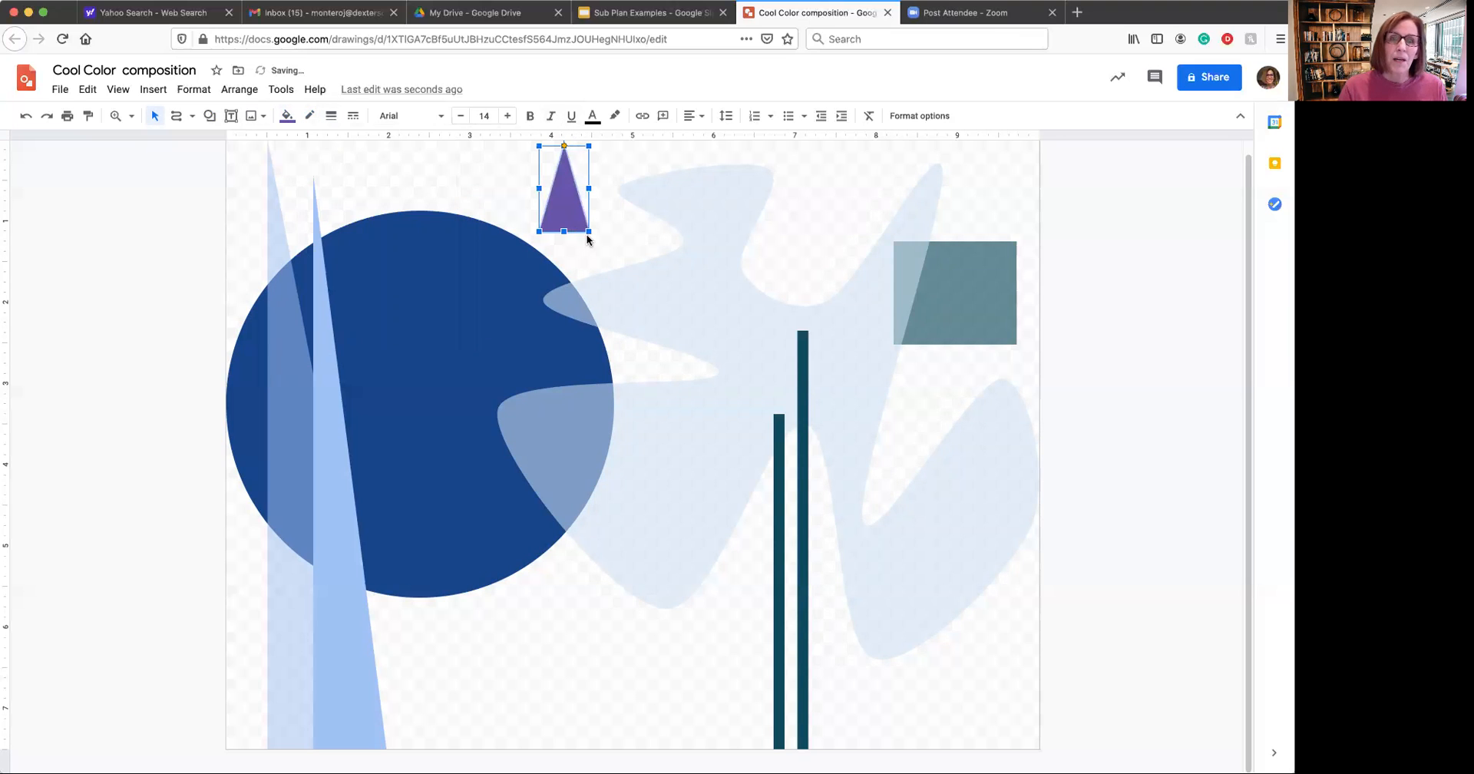
# Enlarge the purple triangle to about 1.7 by 3.1 inches with its tip at the canvas's top edge, and send it to the back
pyautogui.moveTo(589, 231); pyautogui.dragTo(680, 400)
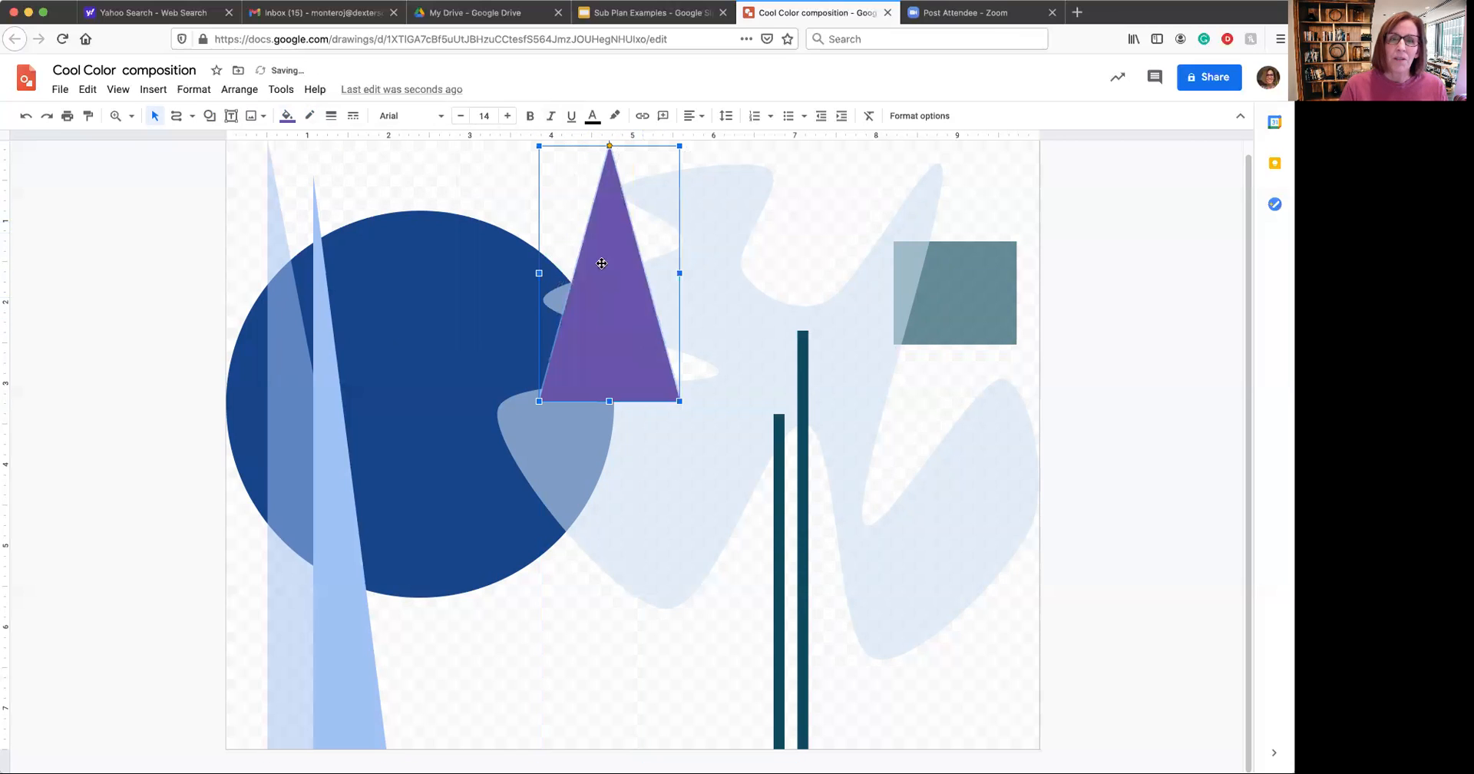
pyautogui.moveTo(604, 252); pyautogui.dragTo(595, 247)
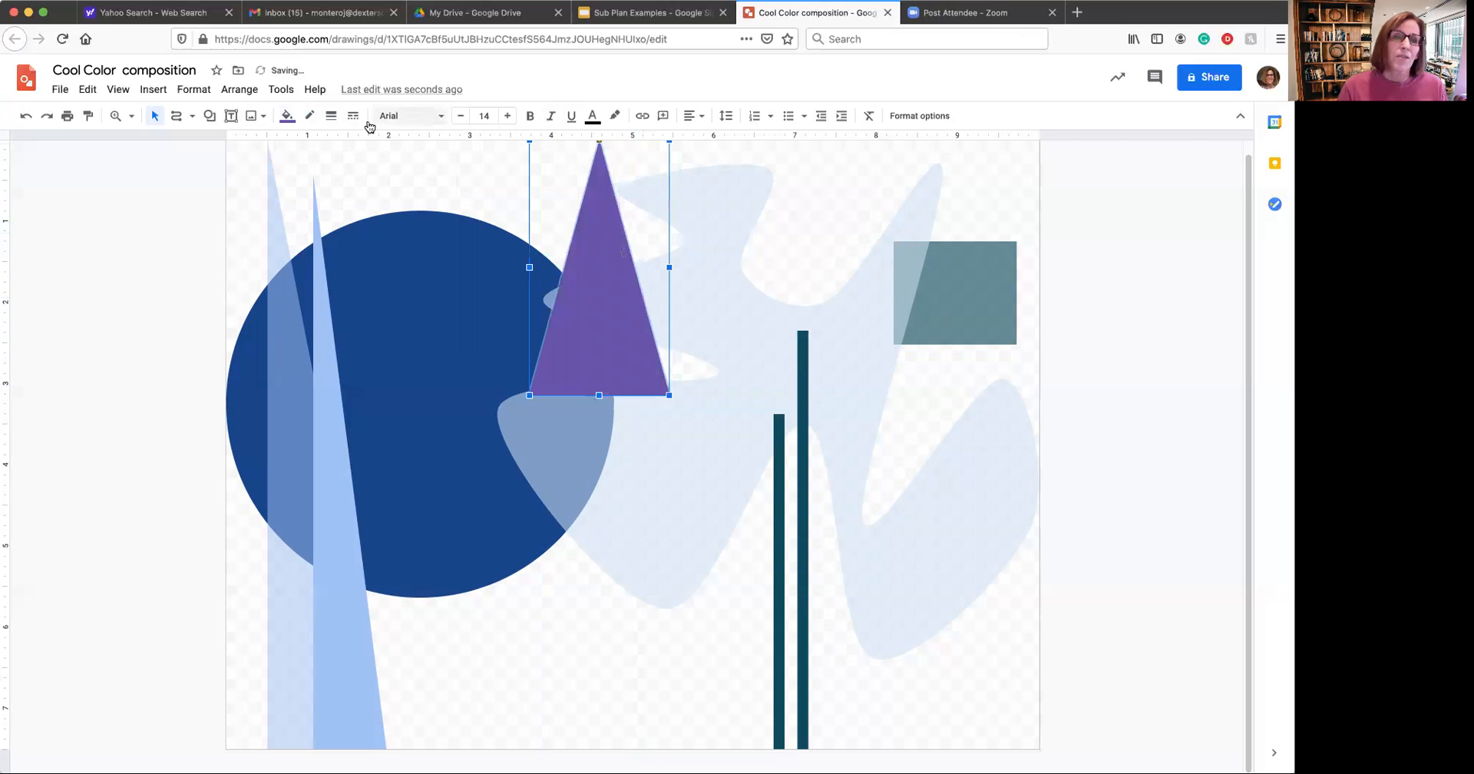
pyautogui.click(239, 90)
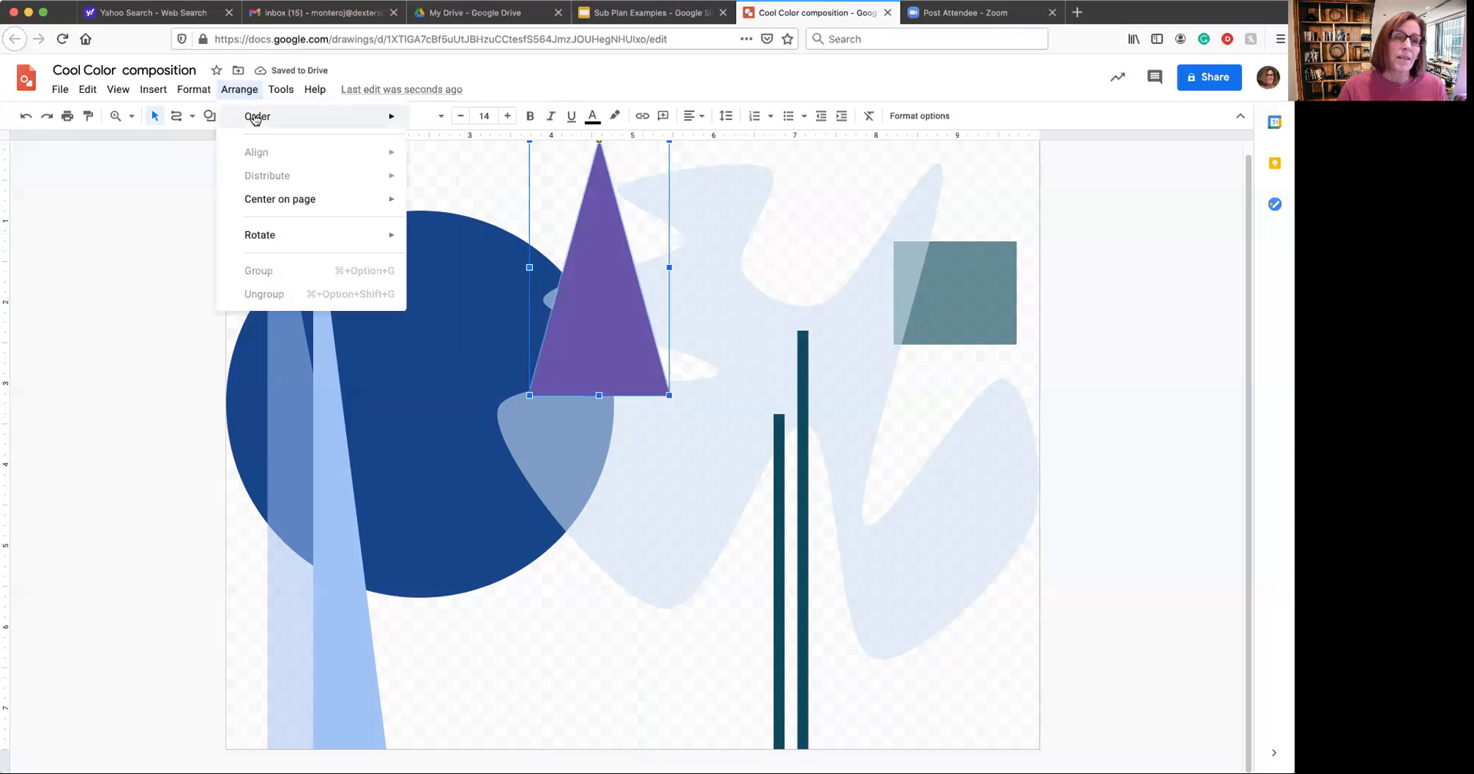
pyautogui.moveTo(257, 116)
pyautogui.click(482, 192)
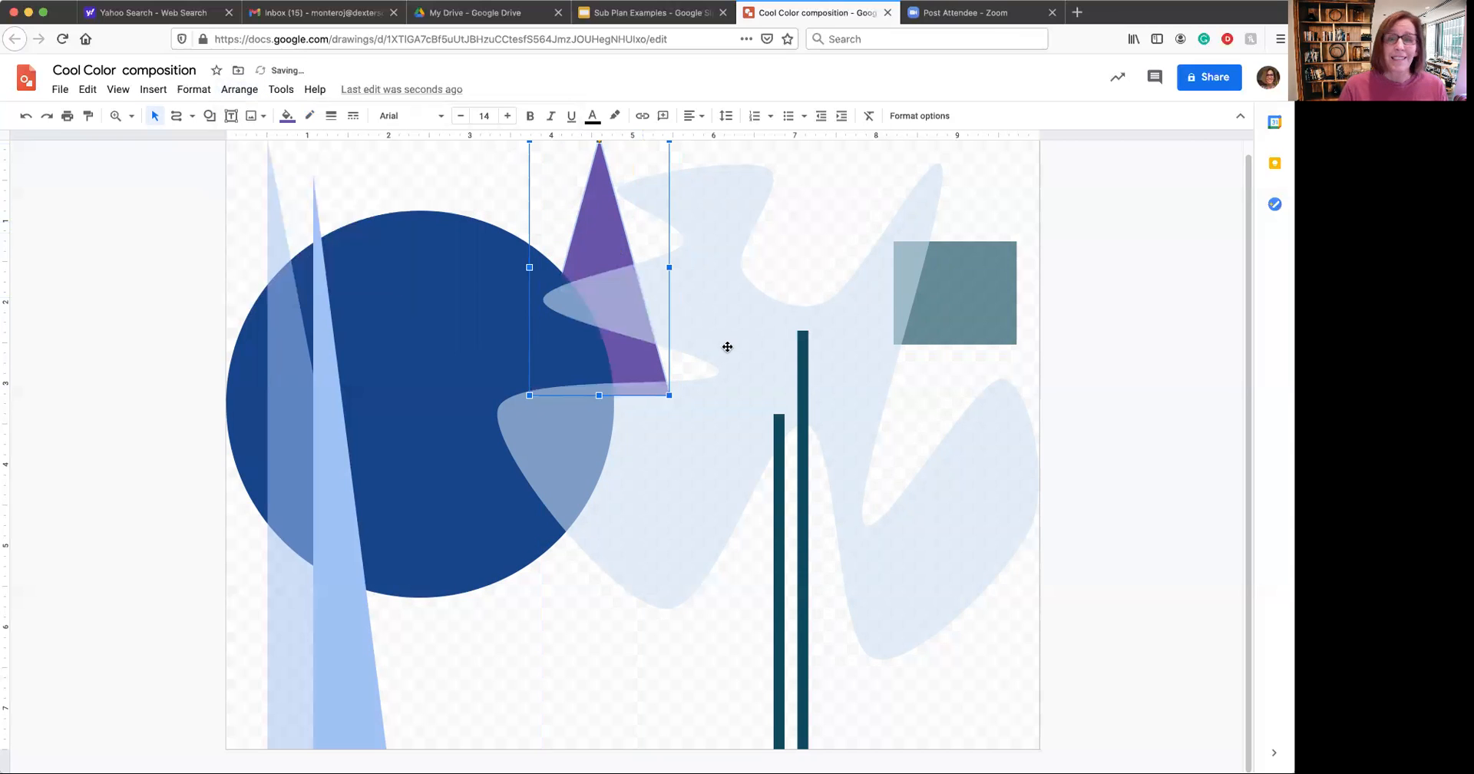
# Draw a rectangle and stretch it to cover the whole canvas, about 10 by 7.5 inches
pyautogui.click(654, 713)
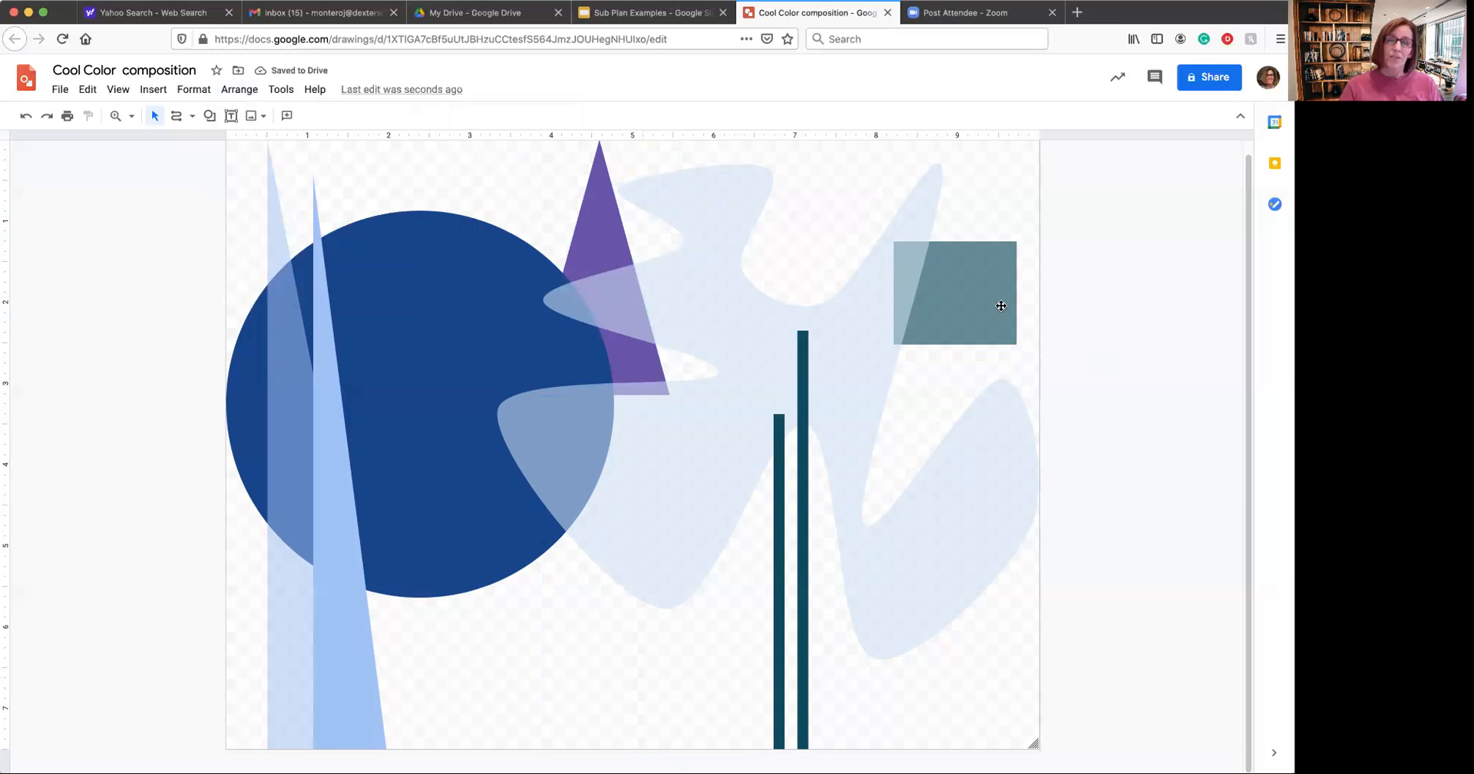
pyautogui.click(209, 115)
pyautogui.moveTo(284, 142)
pyautogui.click(329, 147)
pyautogui.moveTo(233, 142); pyautogui.dragTo(1039, 749)
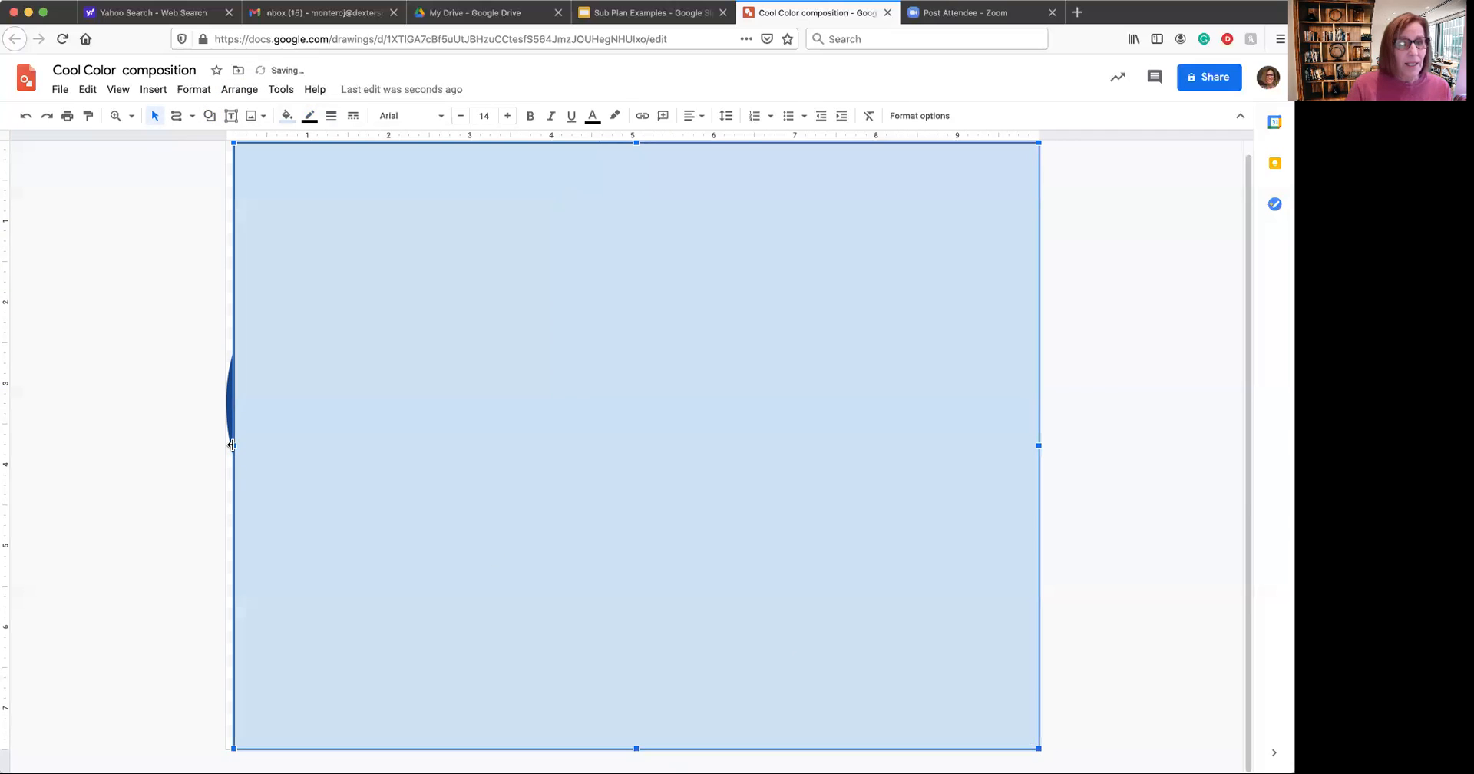
pyautogui.moveTo(227, 446); pyautogui.dragTo(226, 446)
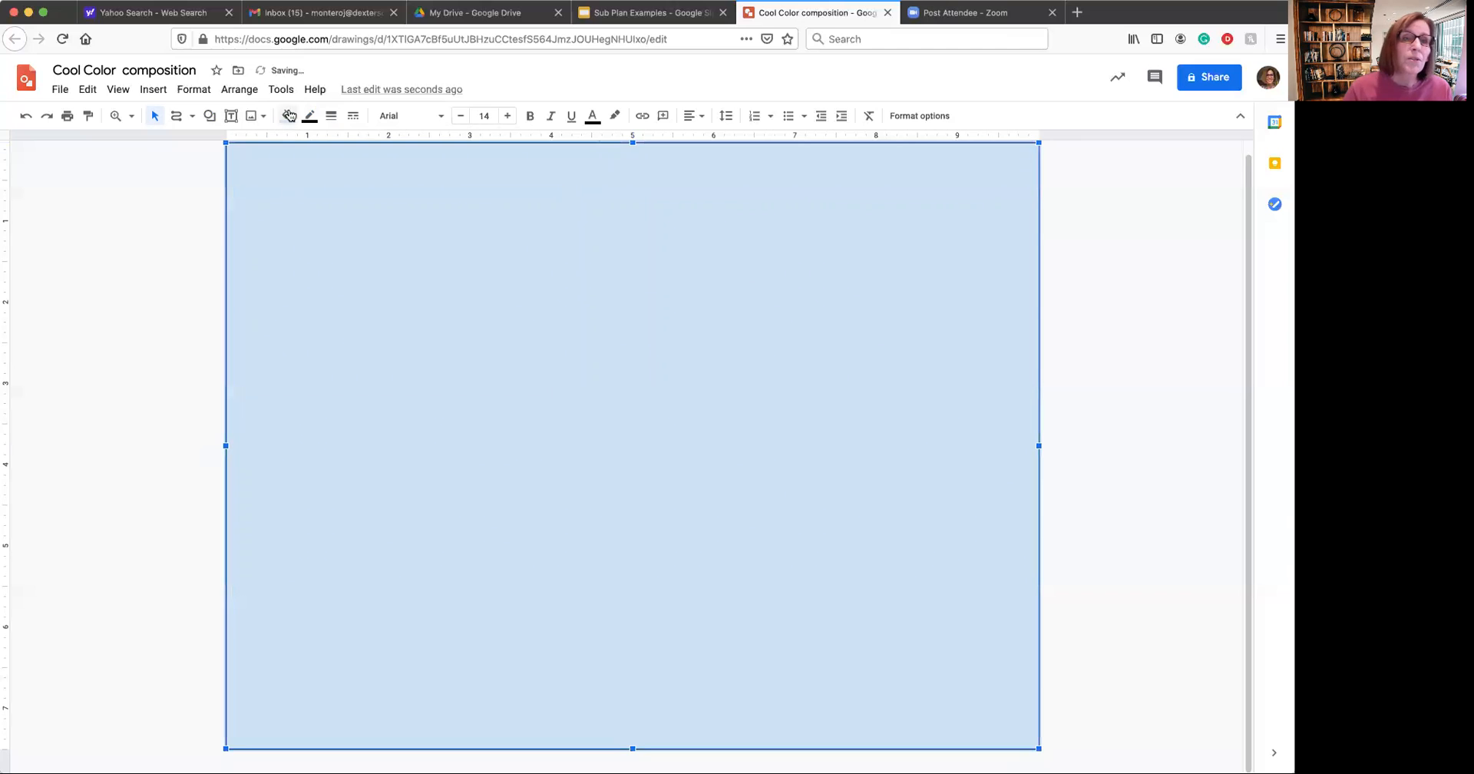
# Make the canvas-wide rectangle's outline transparent and send it to the back, behind all other shapes
pyautogui.click(312, 119)
pyautogui.click(312, 138)
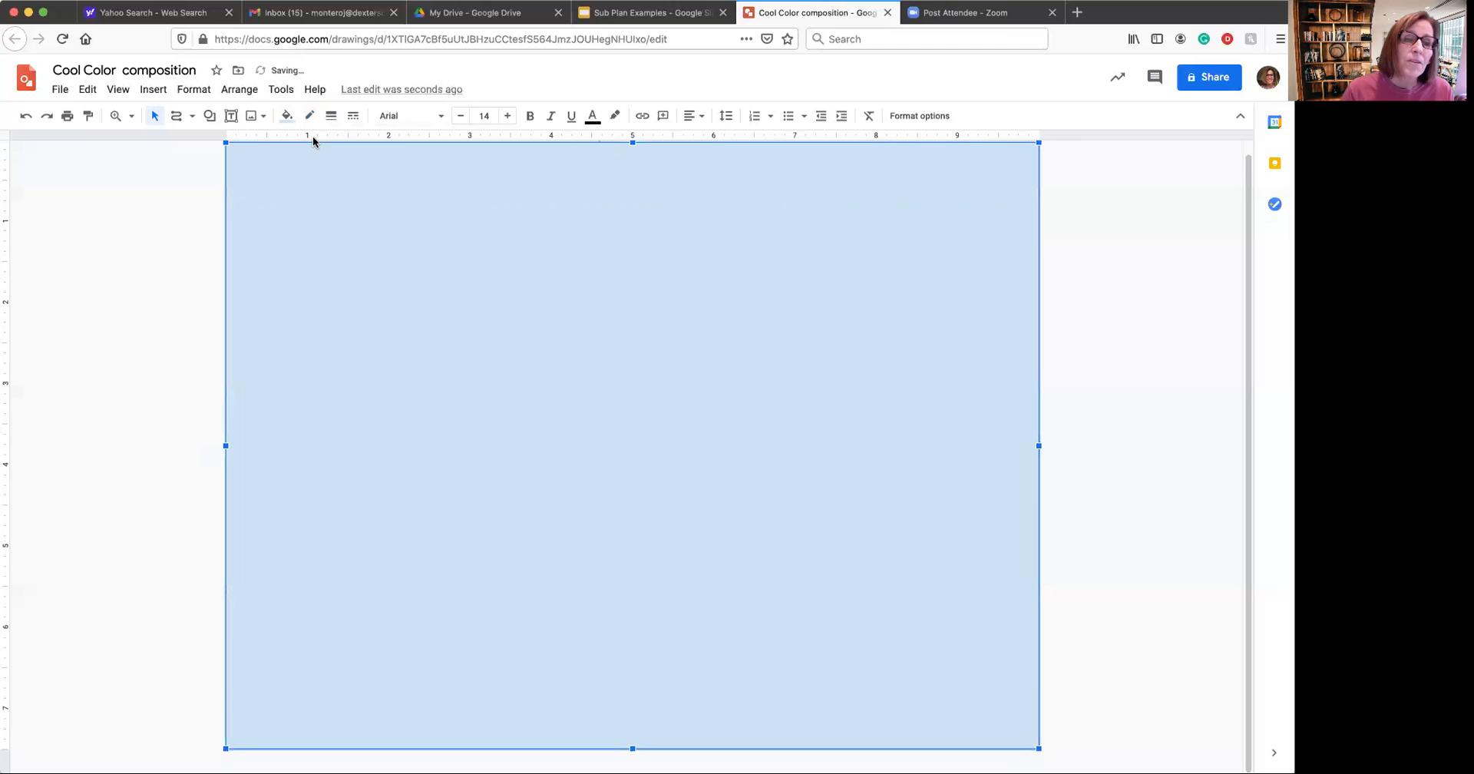
pyautogui.click(238, 90)
pyautogui.moveTo(247, 116)
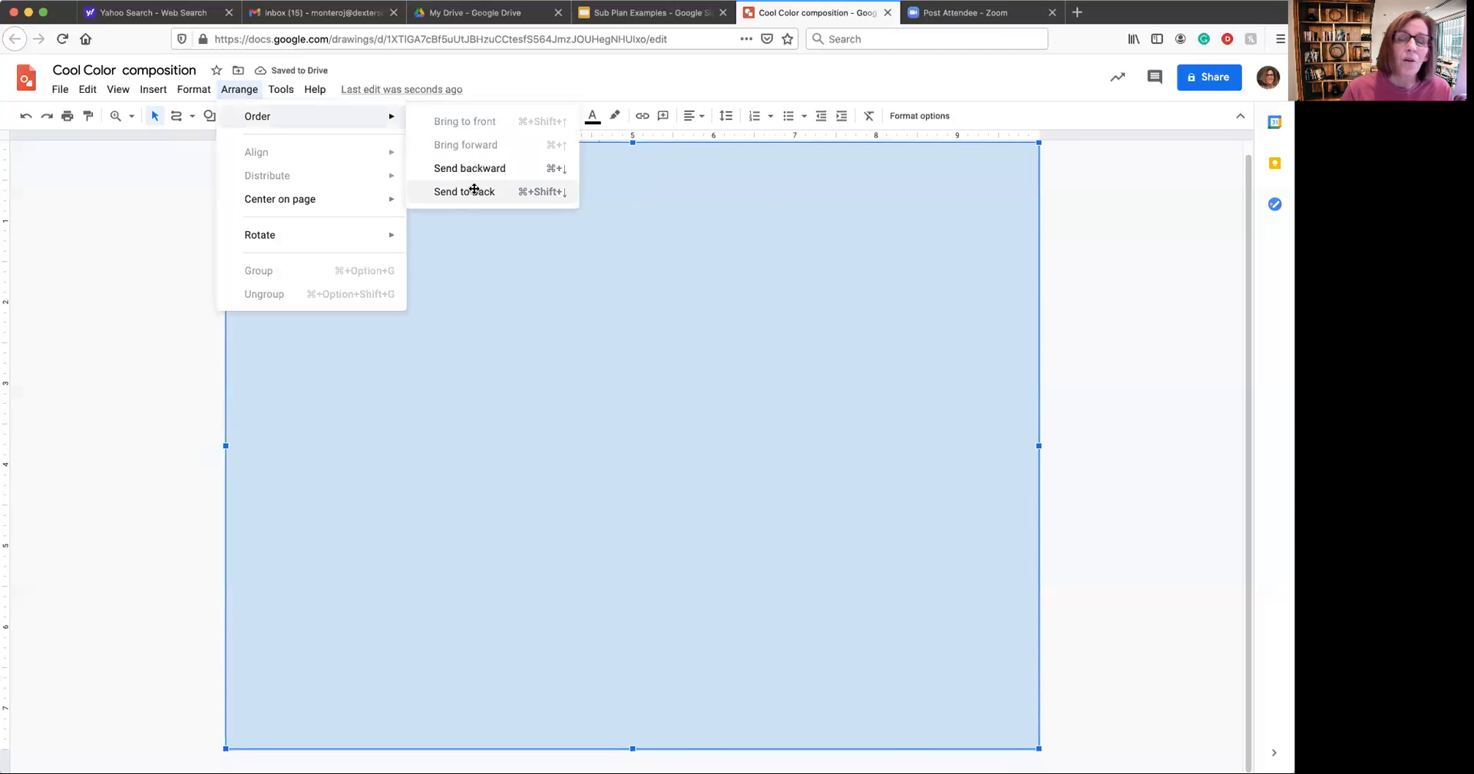
pyautogui.click(476, 189)
pyautogui.click(1109, 384)
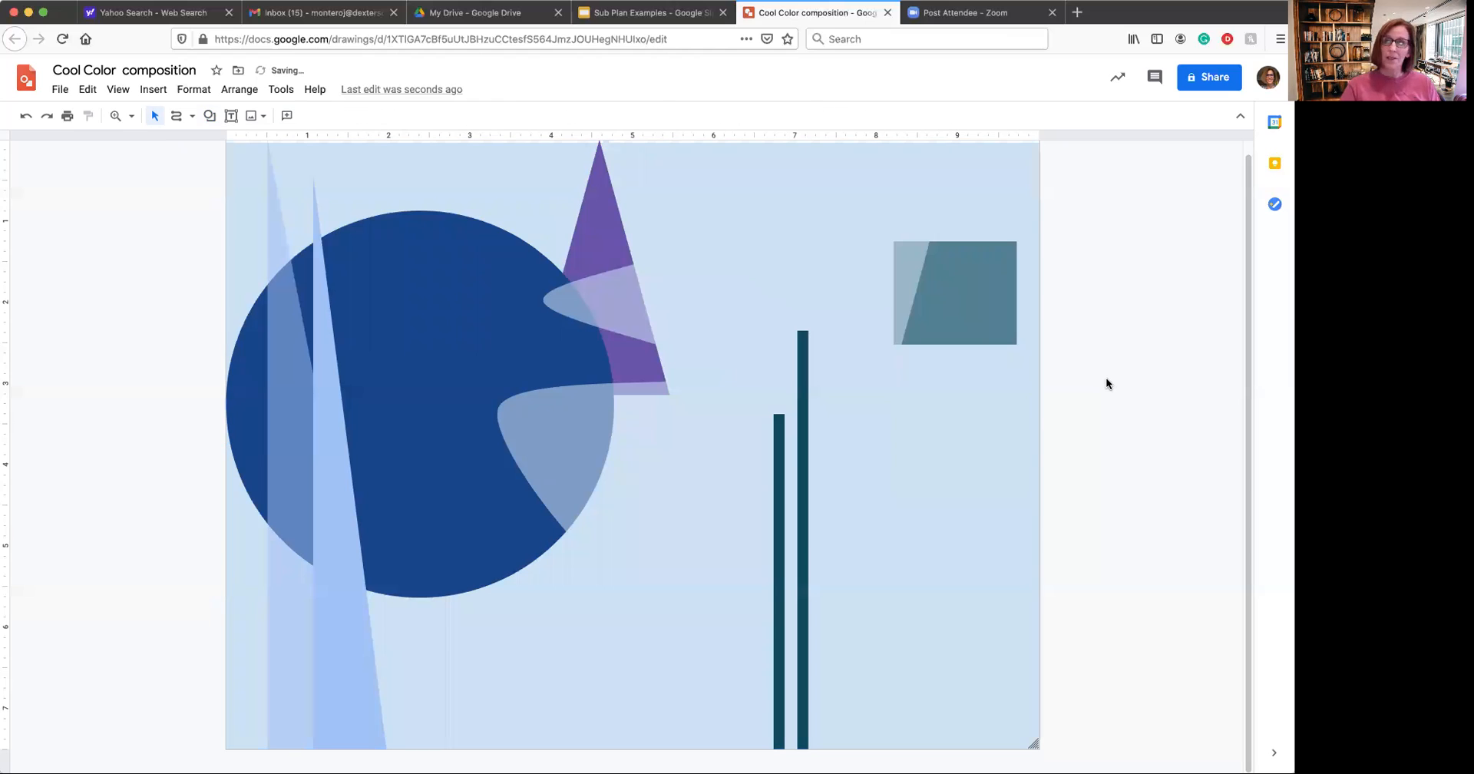
# Try a pale purple fill on the canvas-wide background rectangle
pyautogui.click(882, 326)
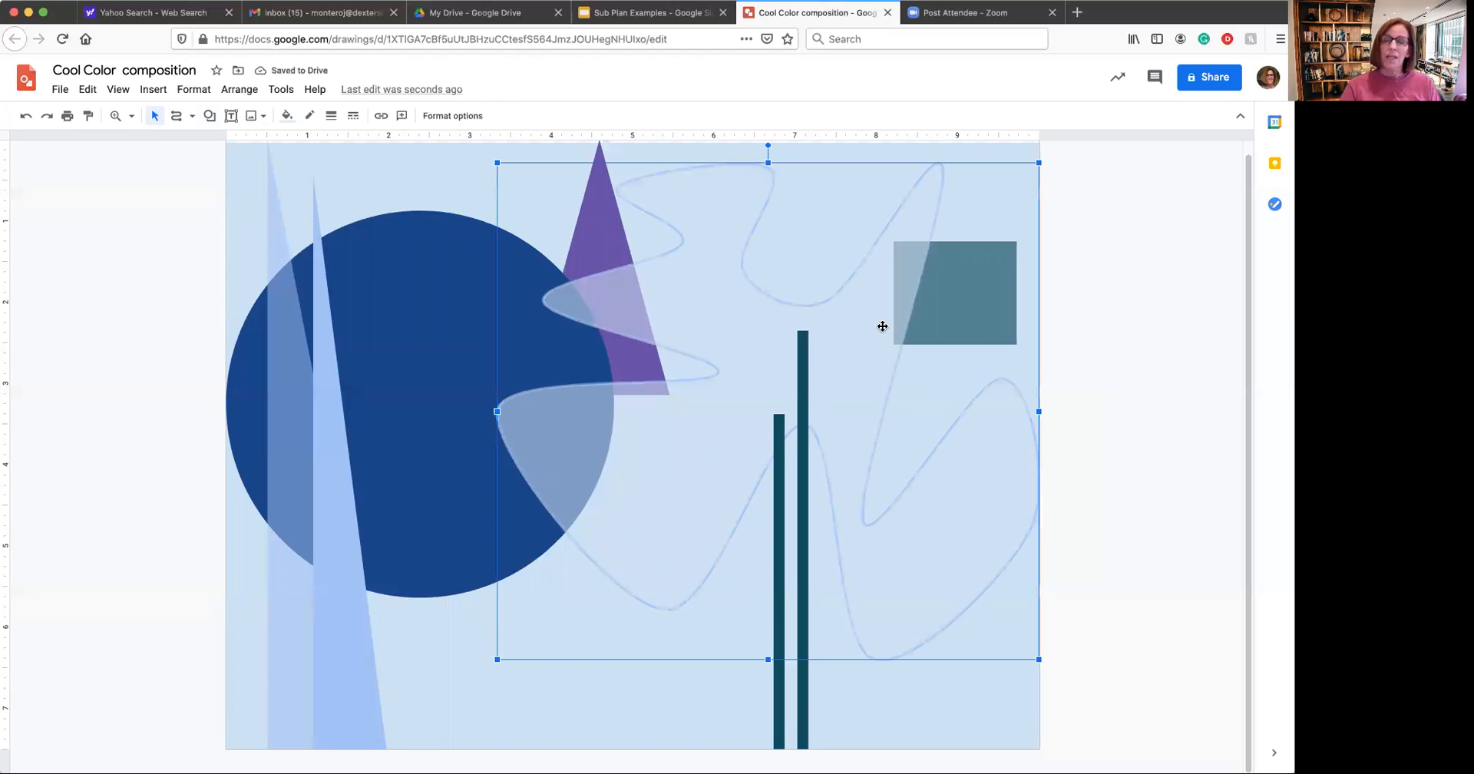
pyautogui.click(446, 185)
pyautogui.click(284, 115)
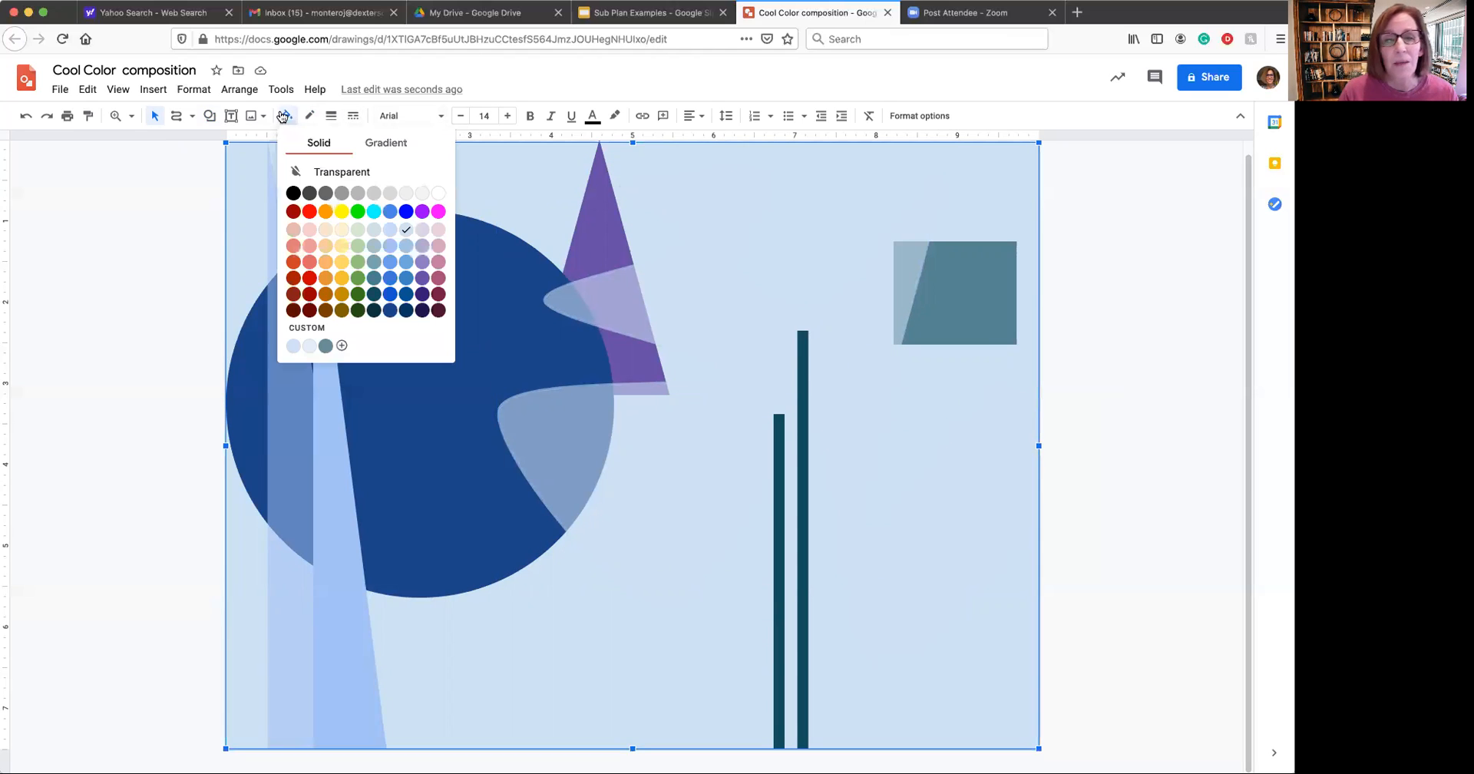
pyautogui.click(434, 230)
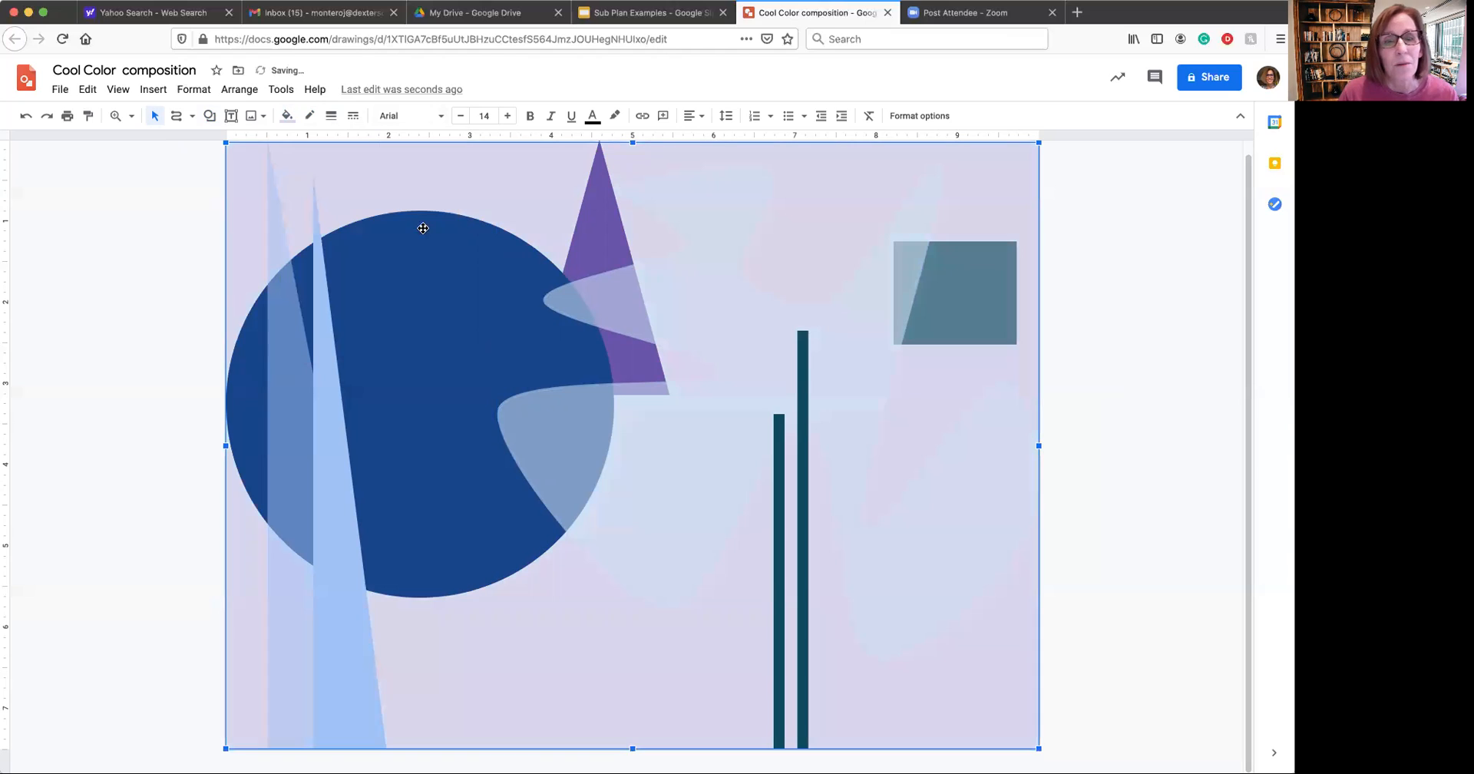
# Fill the canvas-wide background rectangle with solid white and deselect it
pyautogui.click(287, 115)
pyautogui.click(438, 193)
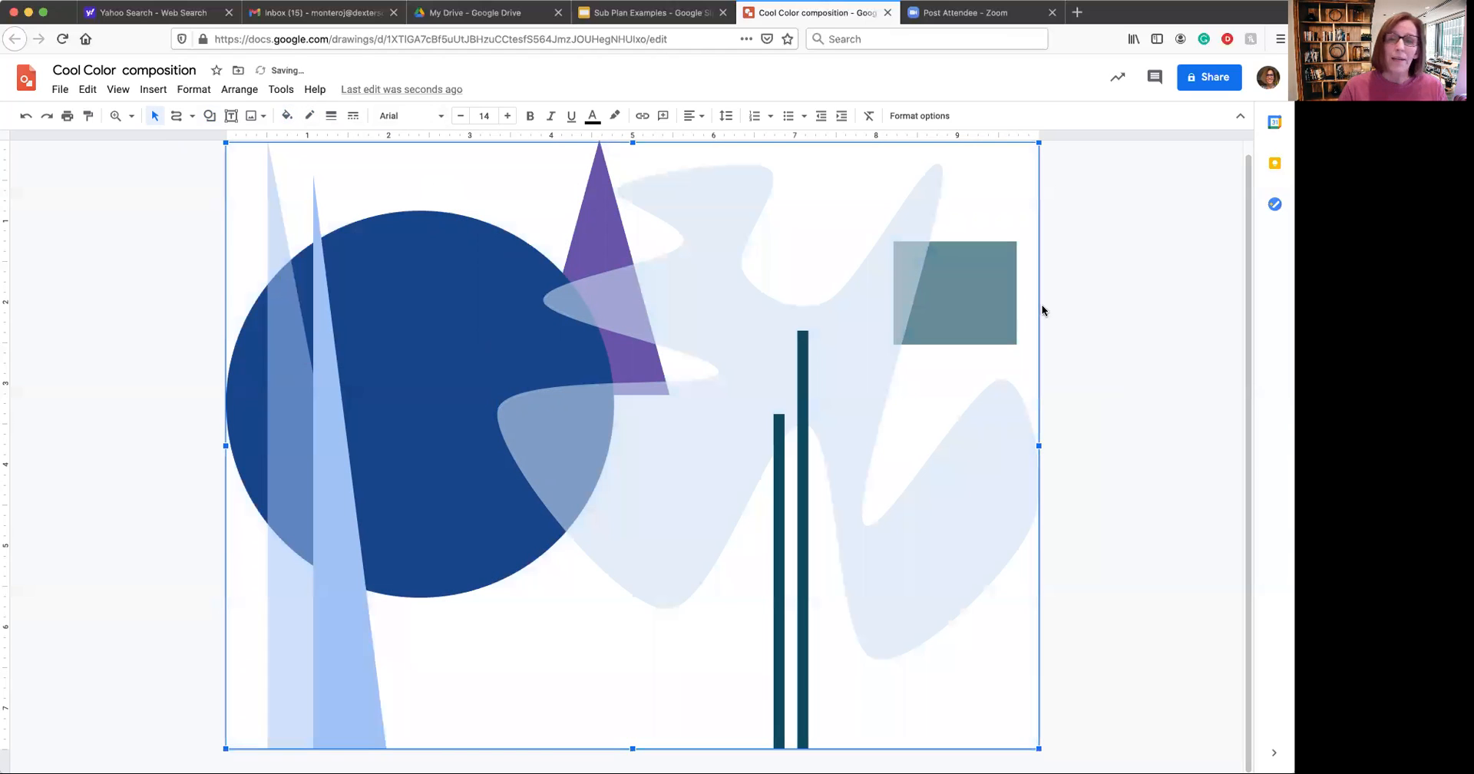
pyautogui.click(1117, 337)
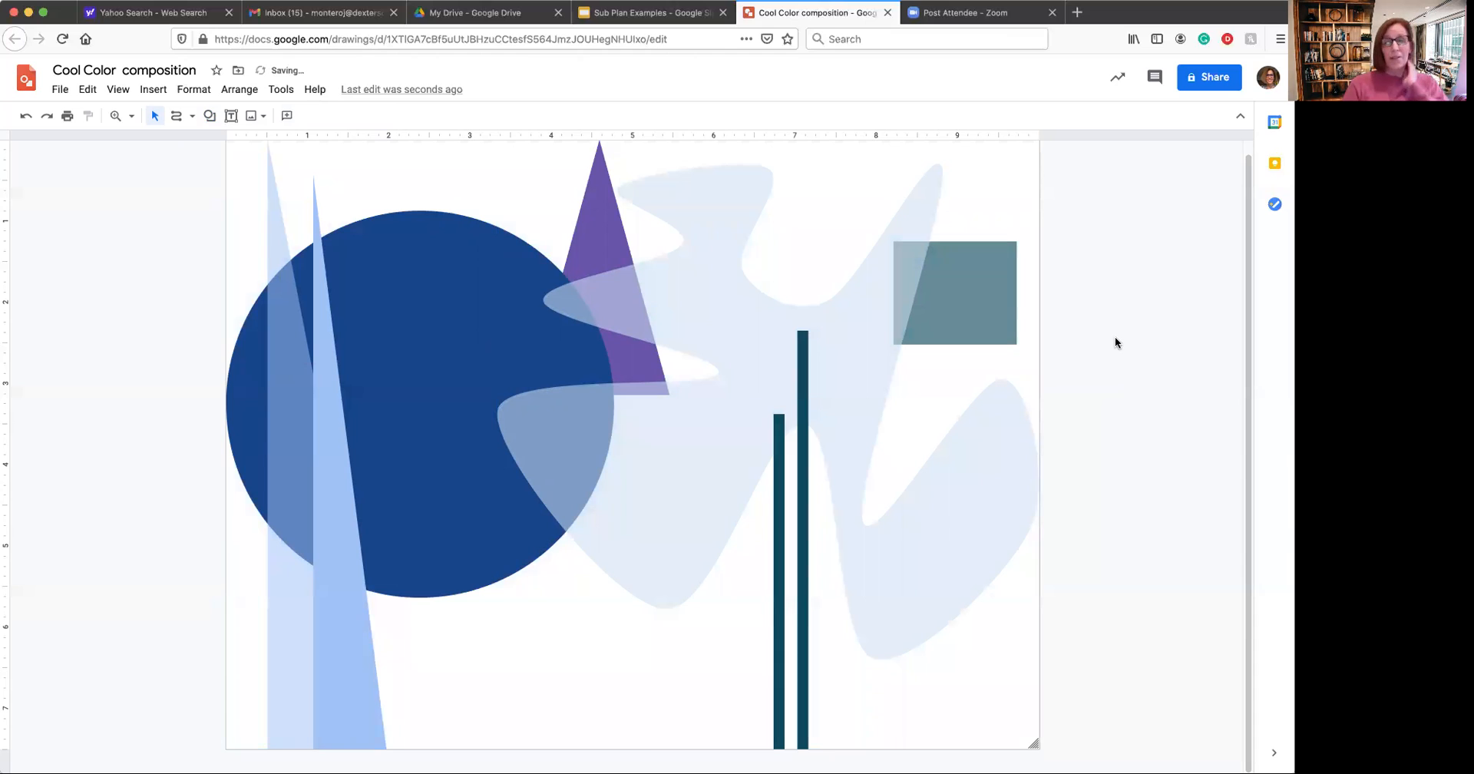